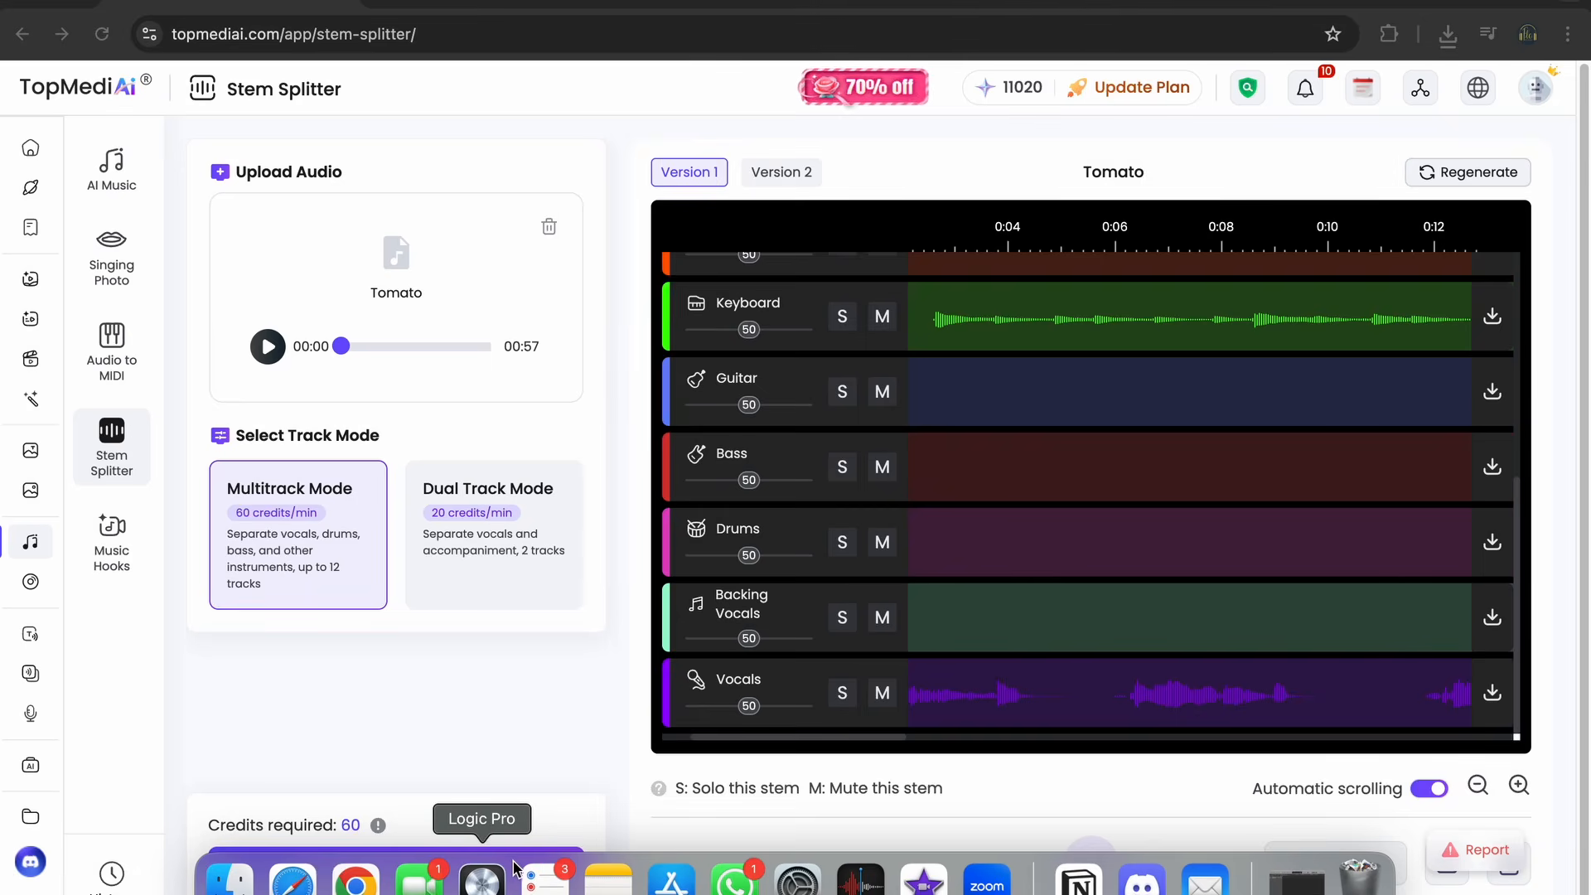
# Switch to Logic Pro and solo the Drums and Bass tracks to audition them during playback.
pyautogui.click(509, 864)
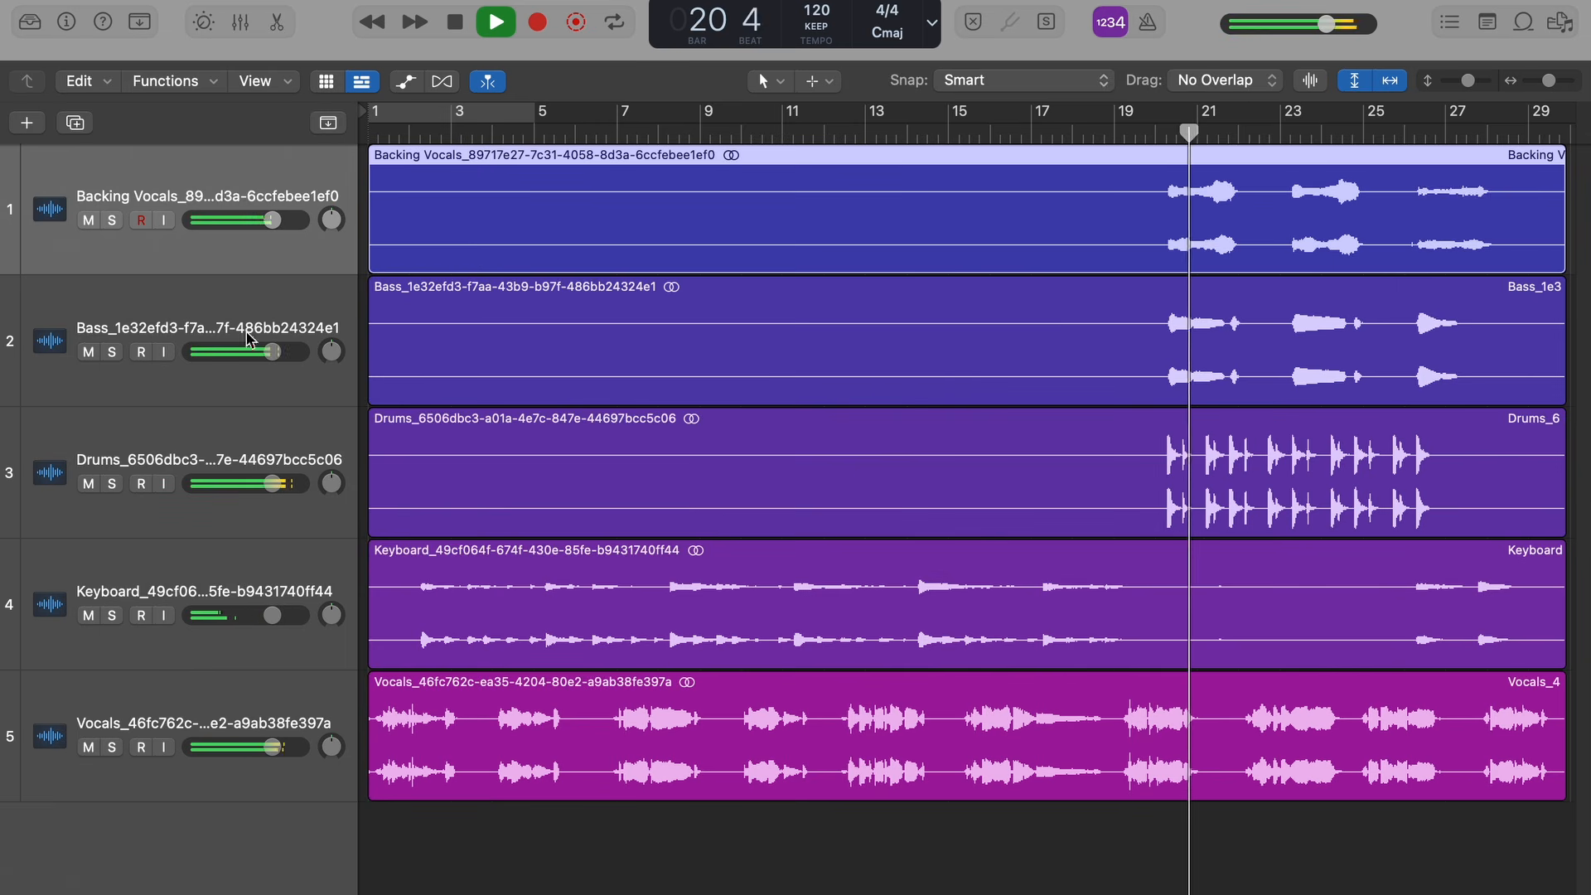
pyautogui.click(112, 484)
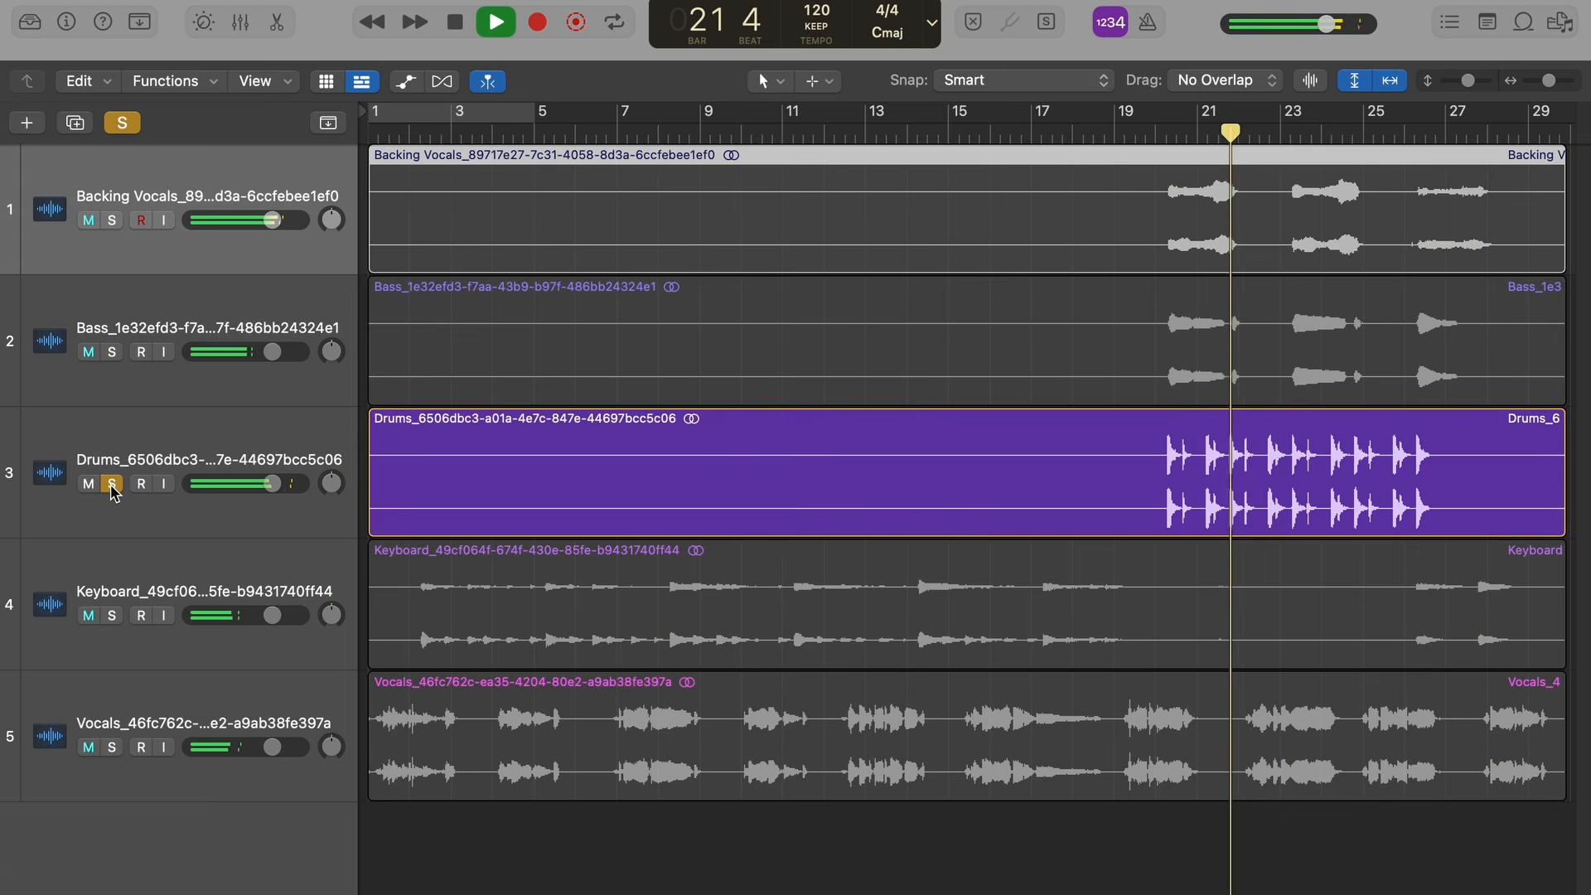
pyautogui.click(112, 352)
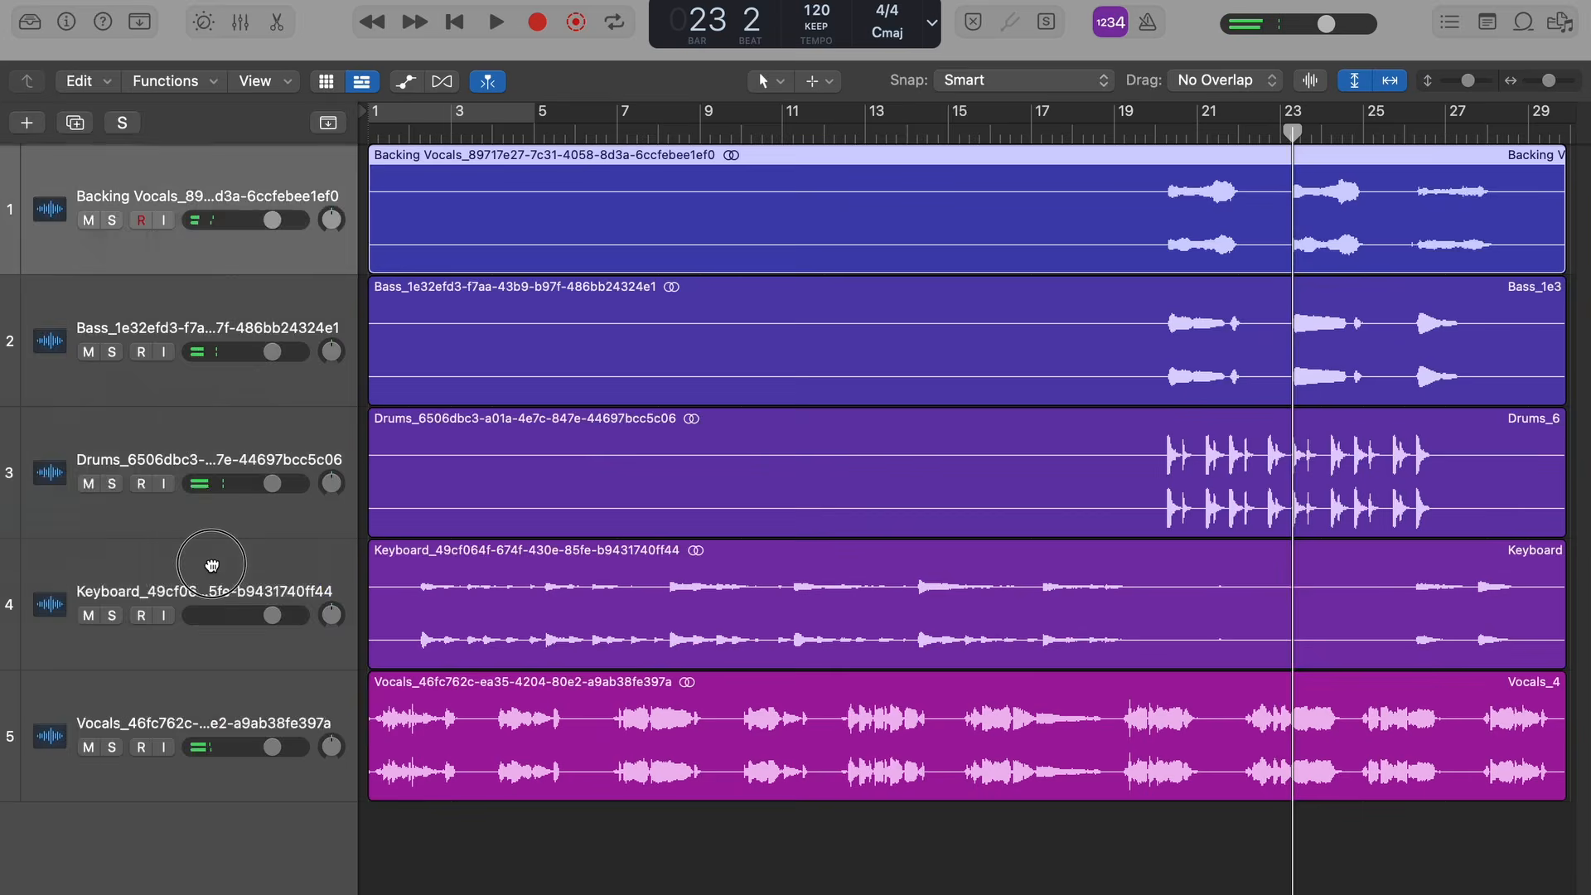
# Move the Vocals track to the top of the track list, audition it soloed from about bar 20, and clear the solo.
pyautogui.moveTo(213, 712); pyautogui.dragTo(240, 195)
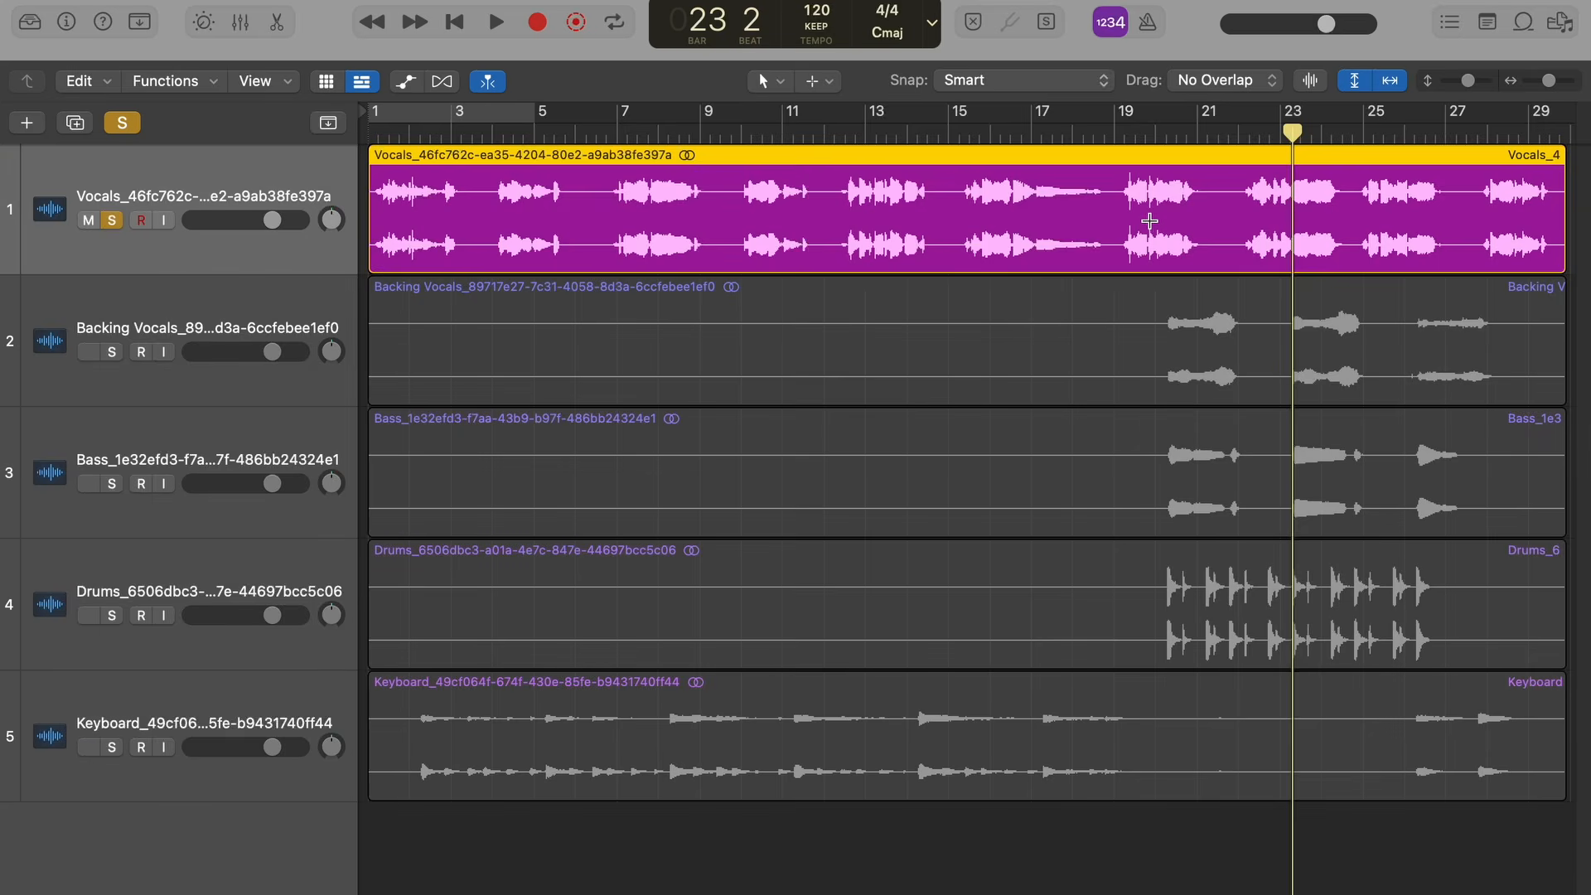
pyautogui.click(1152, 222)
pyautogui.press('space')
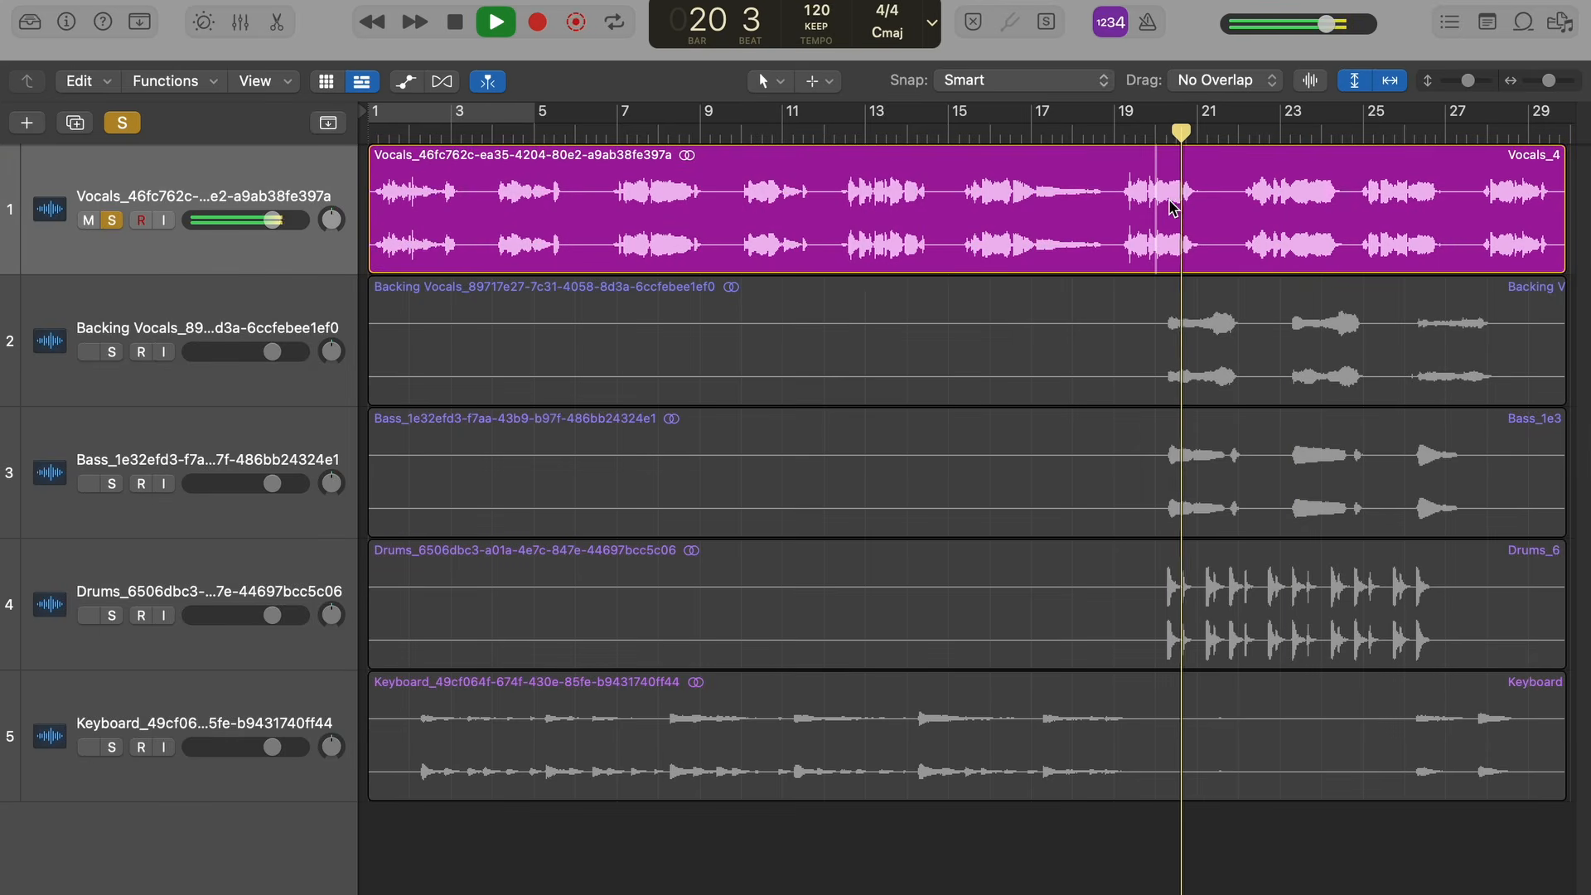
pyautogui.click(120, 350)
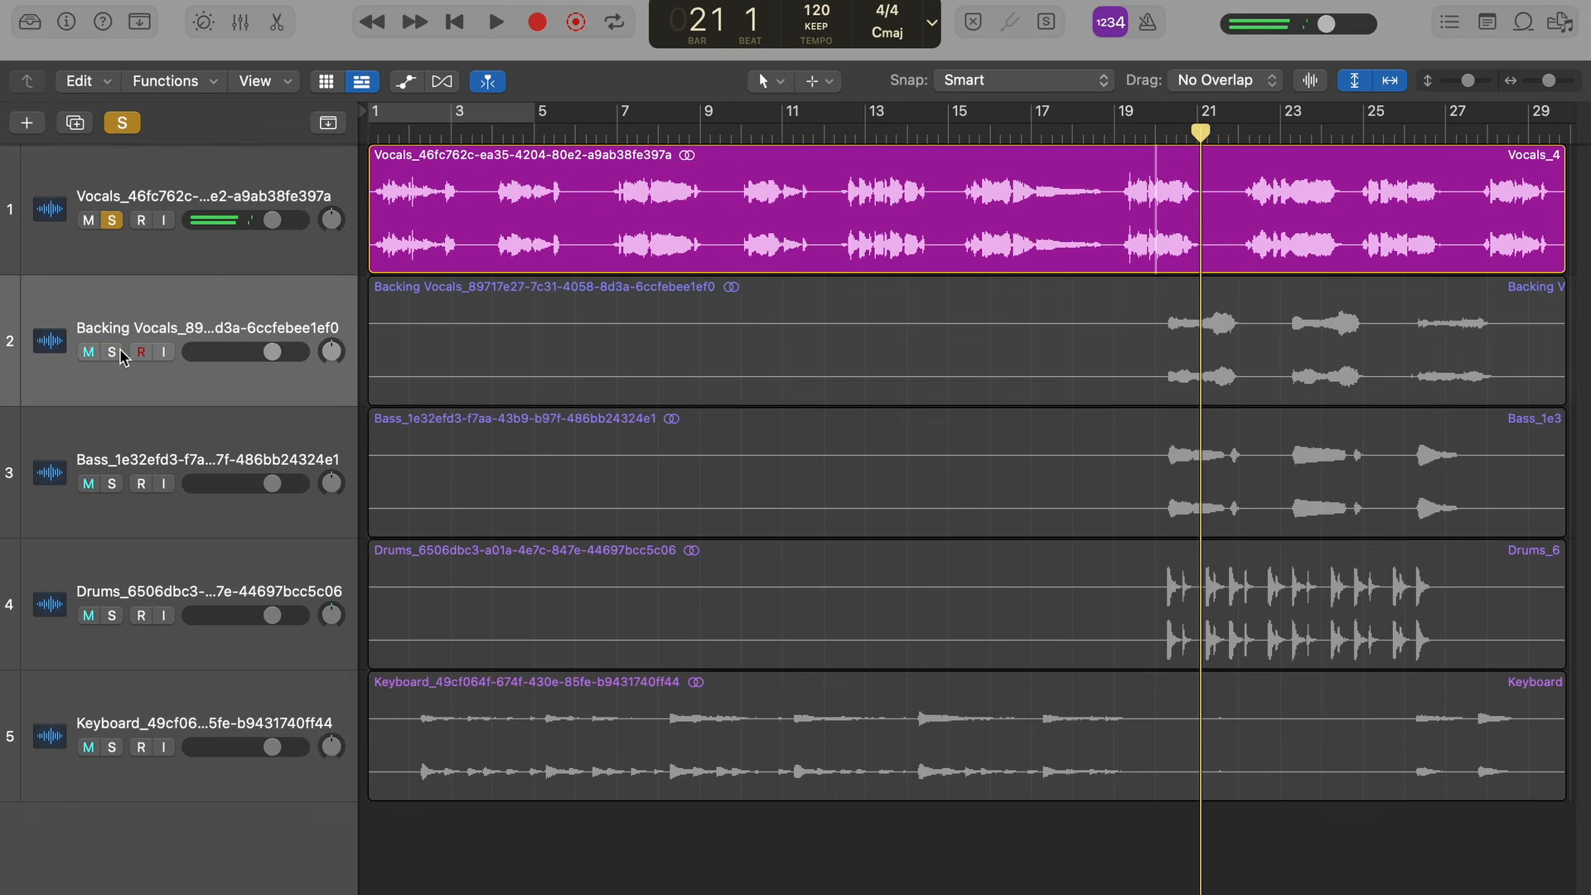
pyautogui.click(118, 358)
pyautogui.click(122, 123)
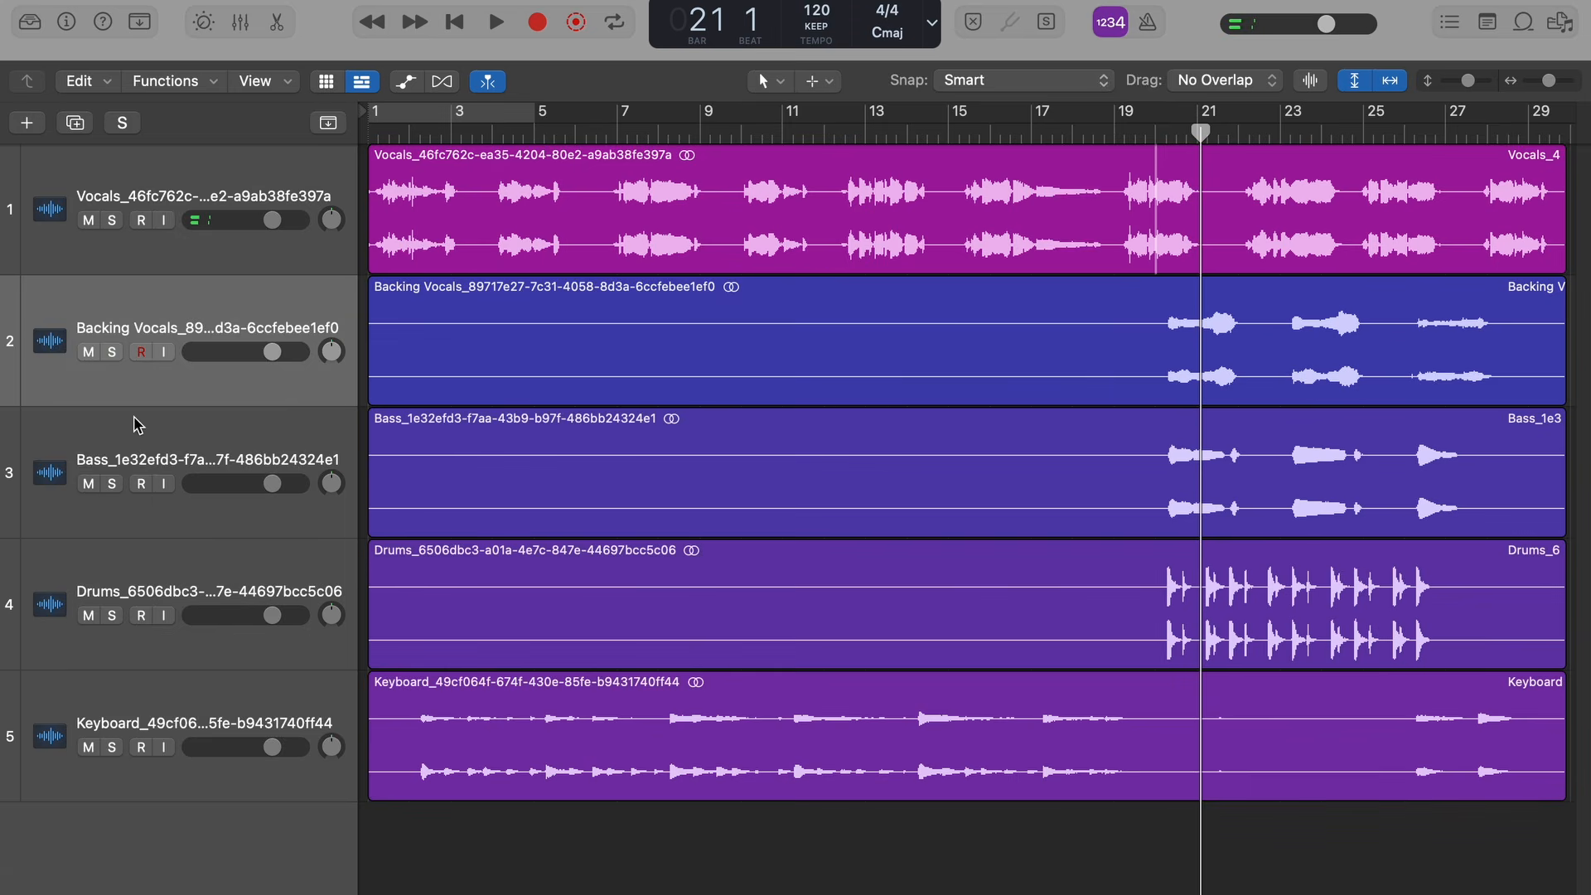
# Select the Drums track and play the full mix from just before its first hits near bar 20.
pyautogui.click(135, 421)
pyautogui.click(145, 557)
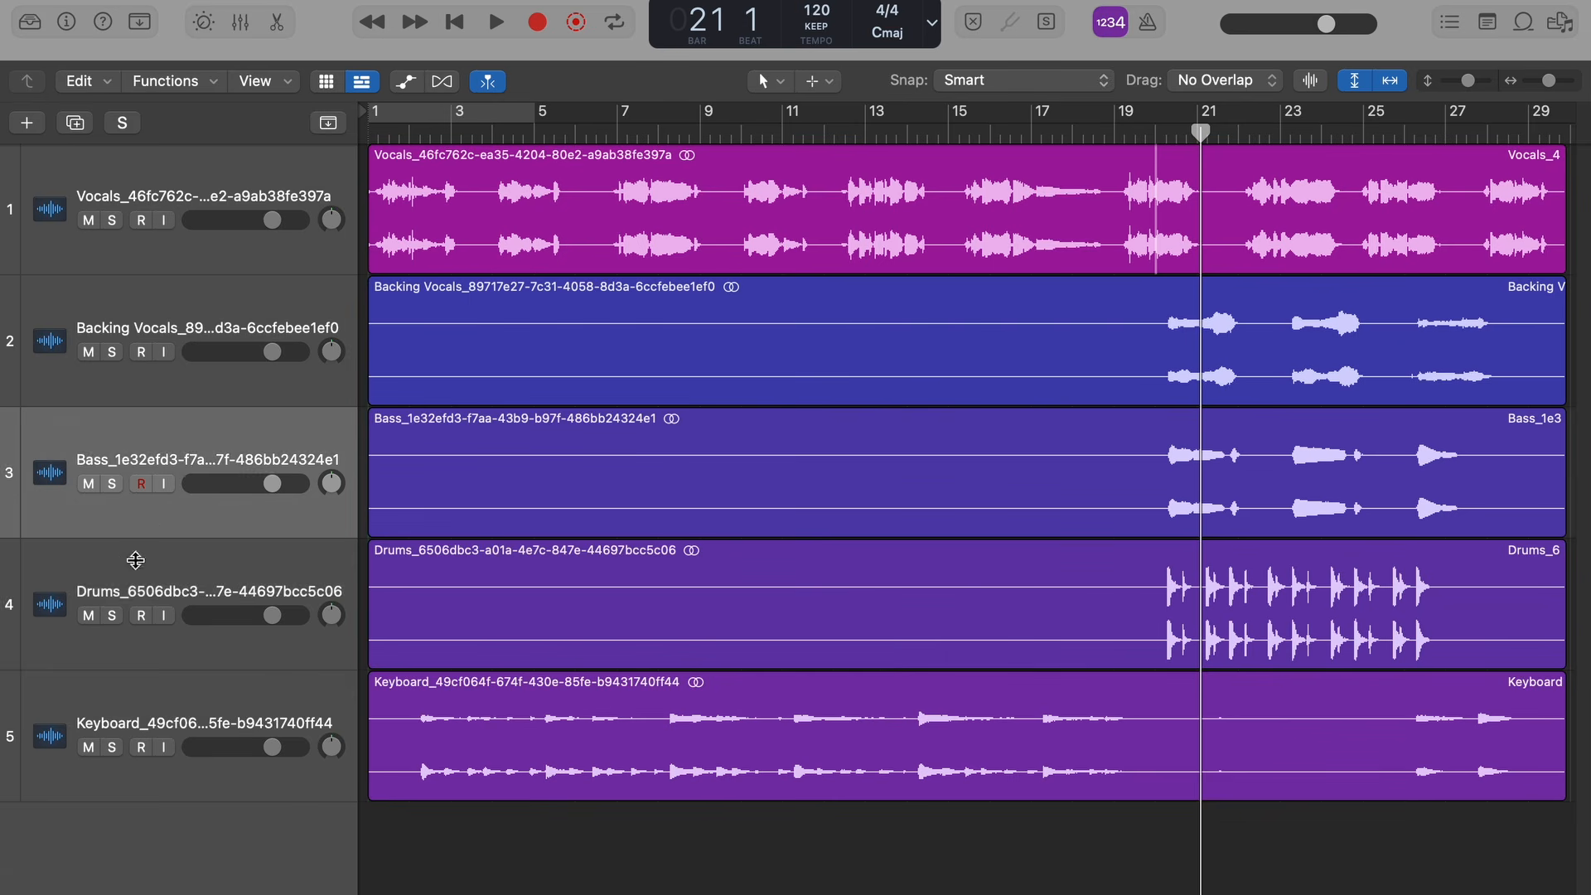
pyautogui.click(1166, 580)
pyautogui.press('space')
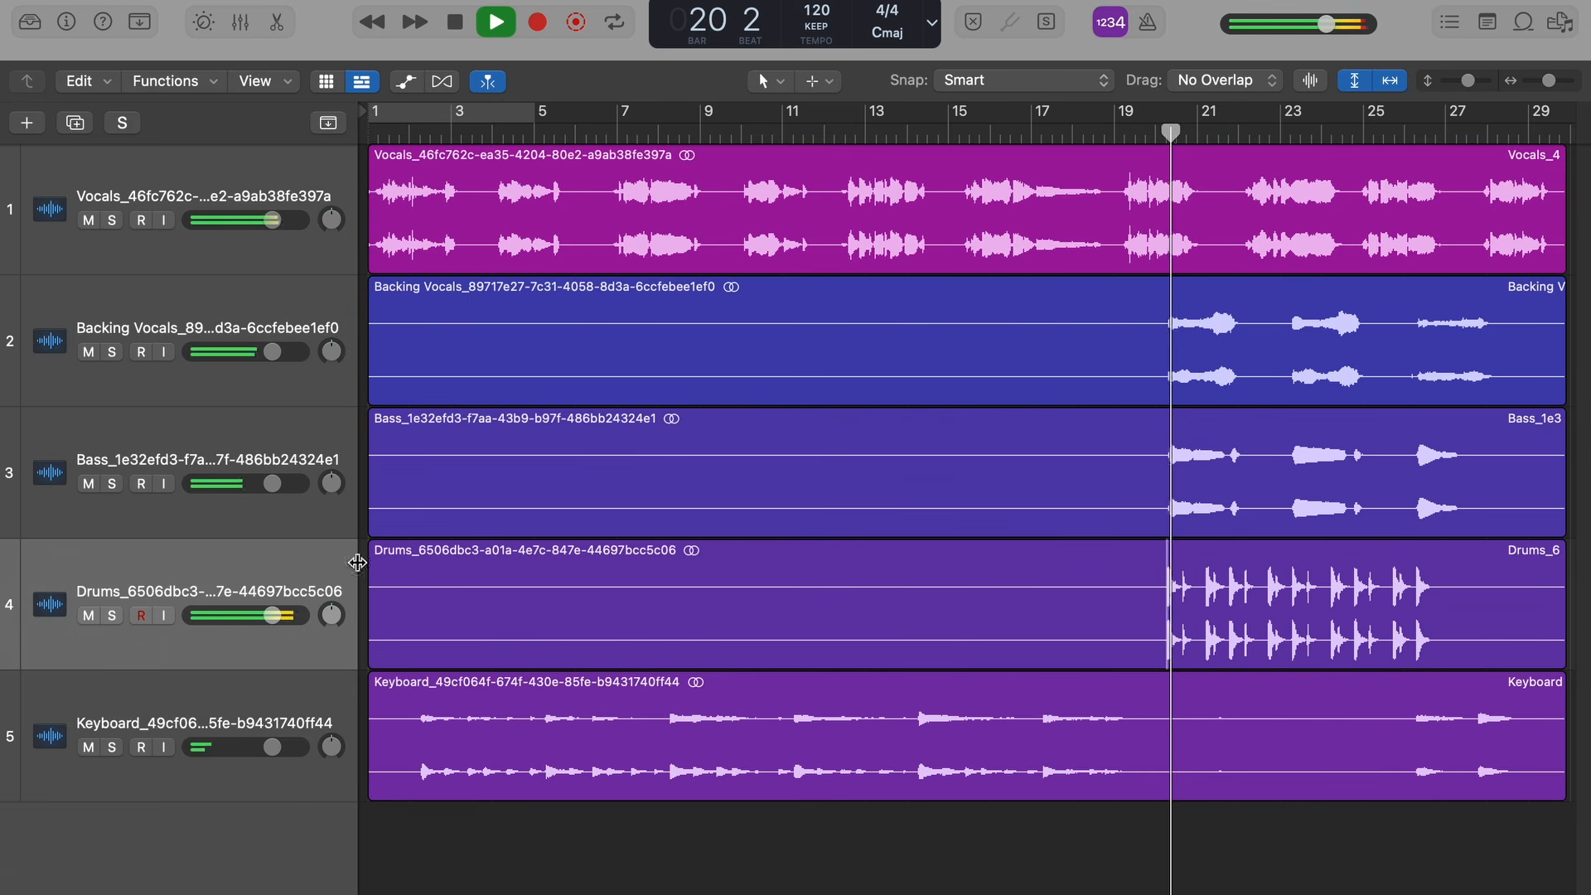
# Insert the Pro-Q 3 equalizer as an audio effect on the Drums track.
pyautogui.click(67, 22)
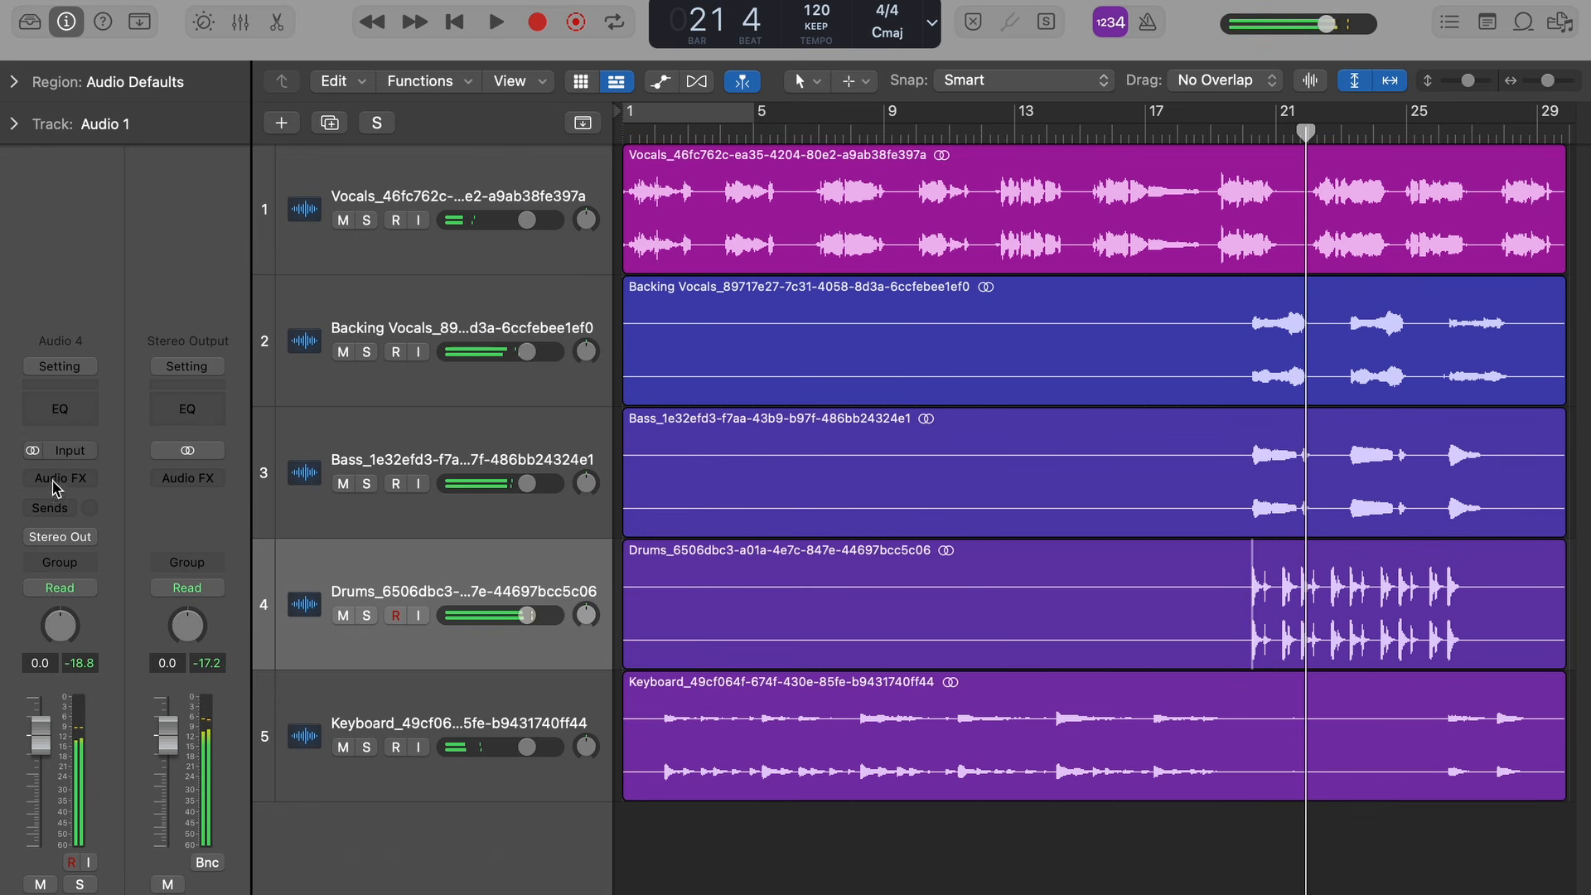
pyautogui.click(62, 478)
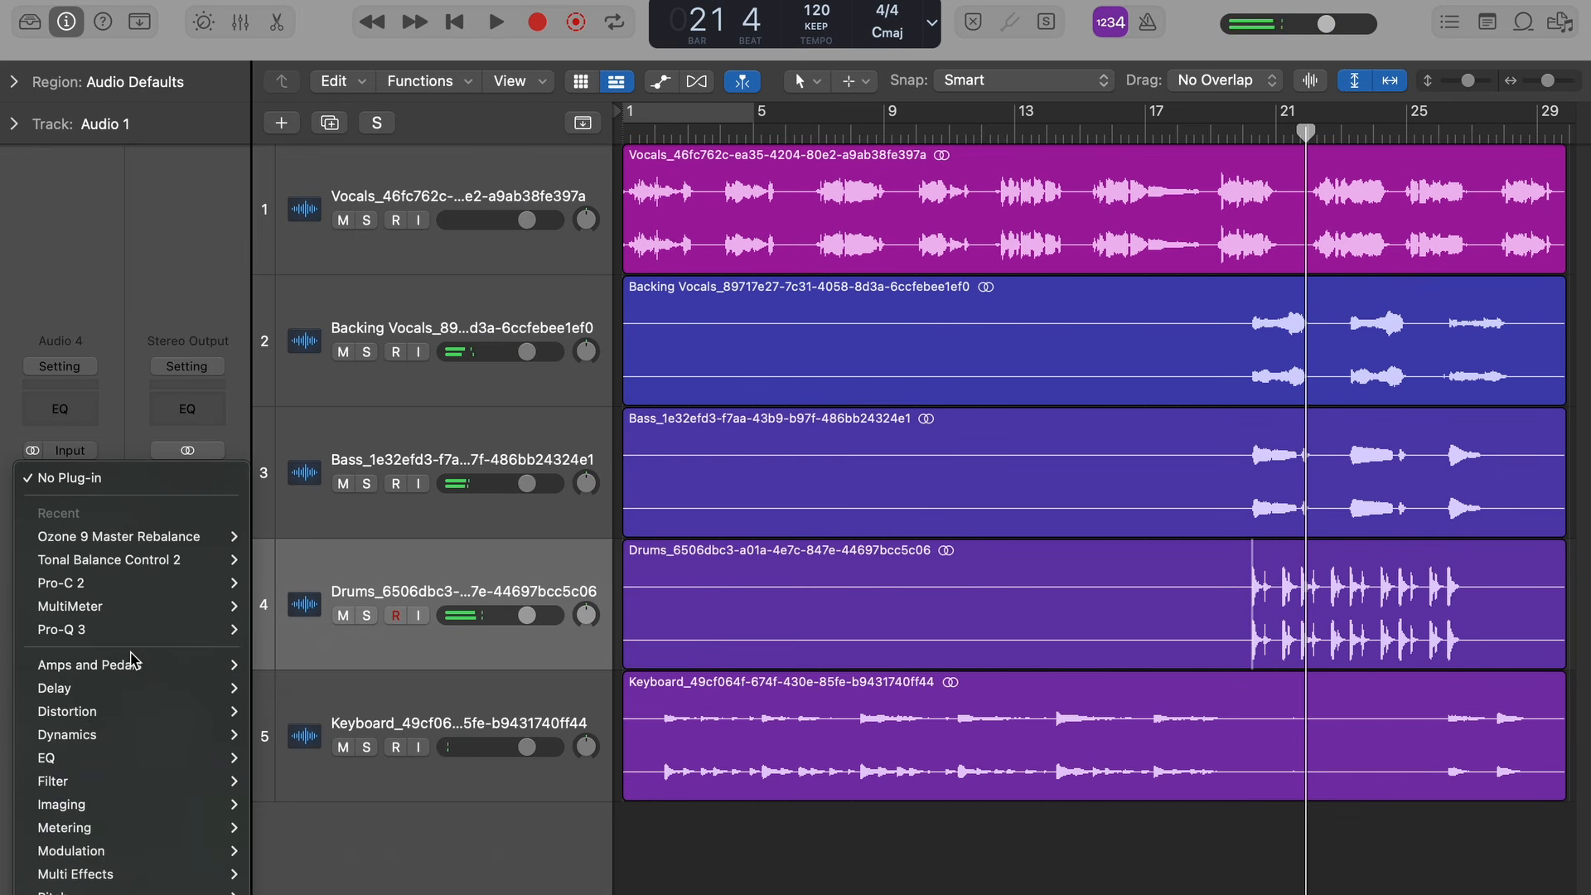
pyautogui.click(248, 630)
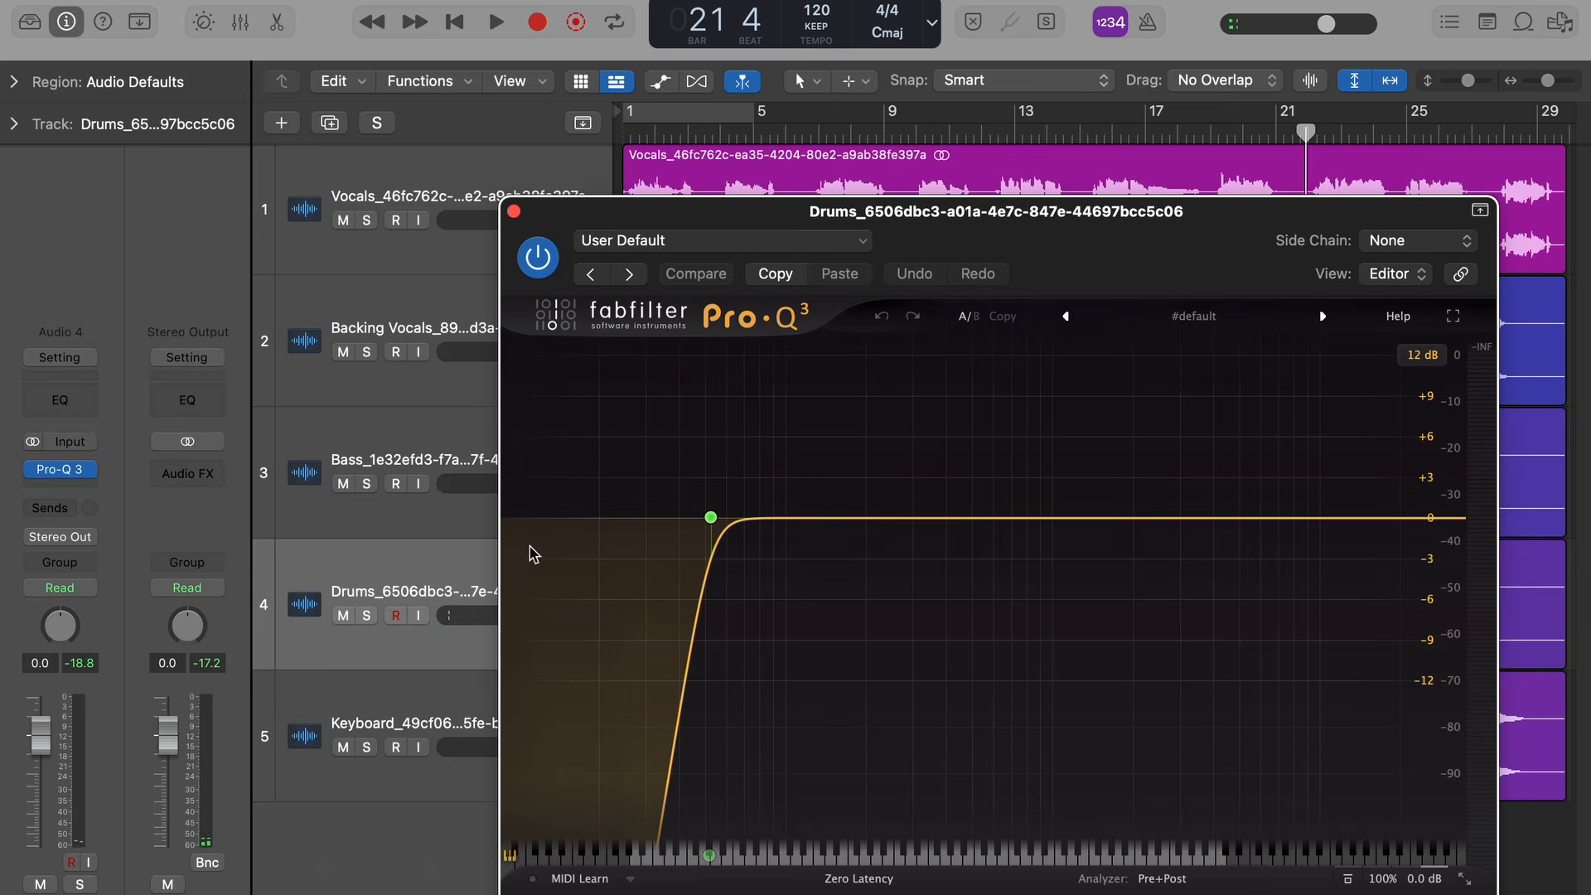
# Lower the Drums EQ's low-cut frequency to about 16 Hz and audition that band with the Drums track soloed.
pyautogui.press('space')
pyautogui.moveTo(711, 517); pyautogui.dragTo(570, 521)
pyautogui.press('s')
pyautogui.click(612, 436)
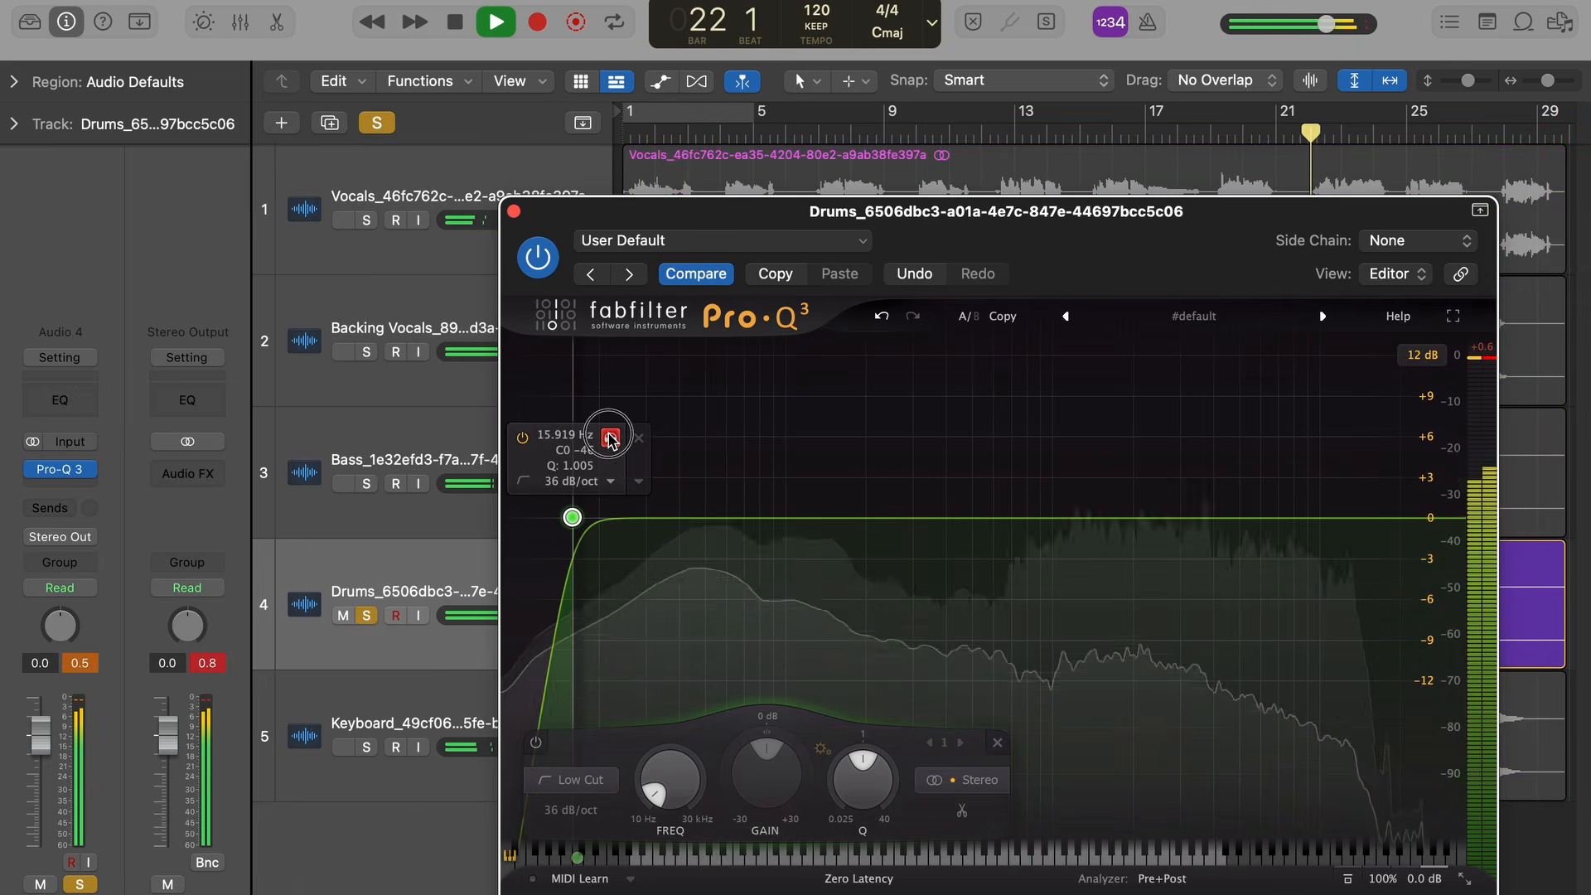
pyautogui.moveTo(612, 434); pyautogui.dragTo(615, 437)
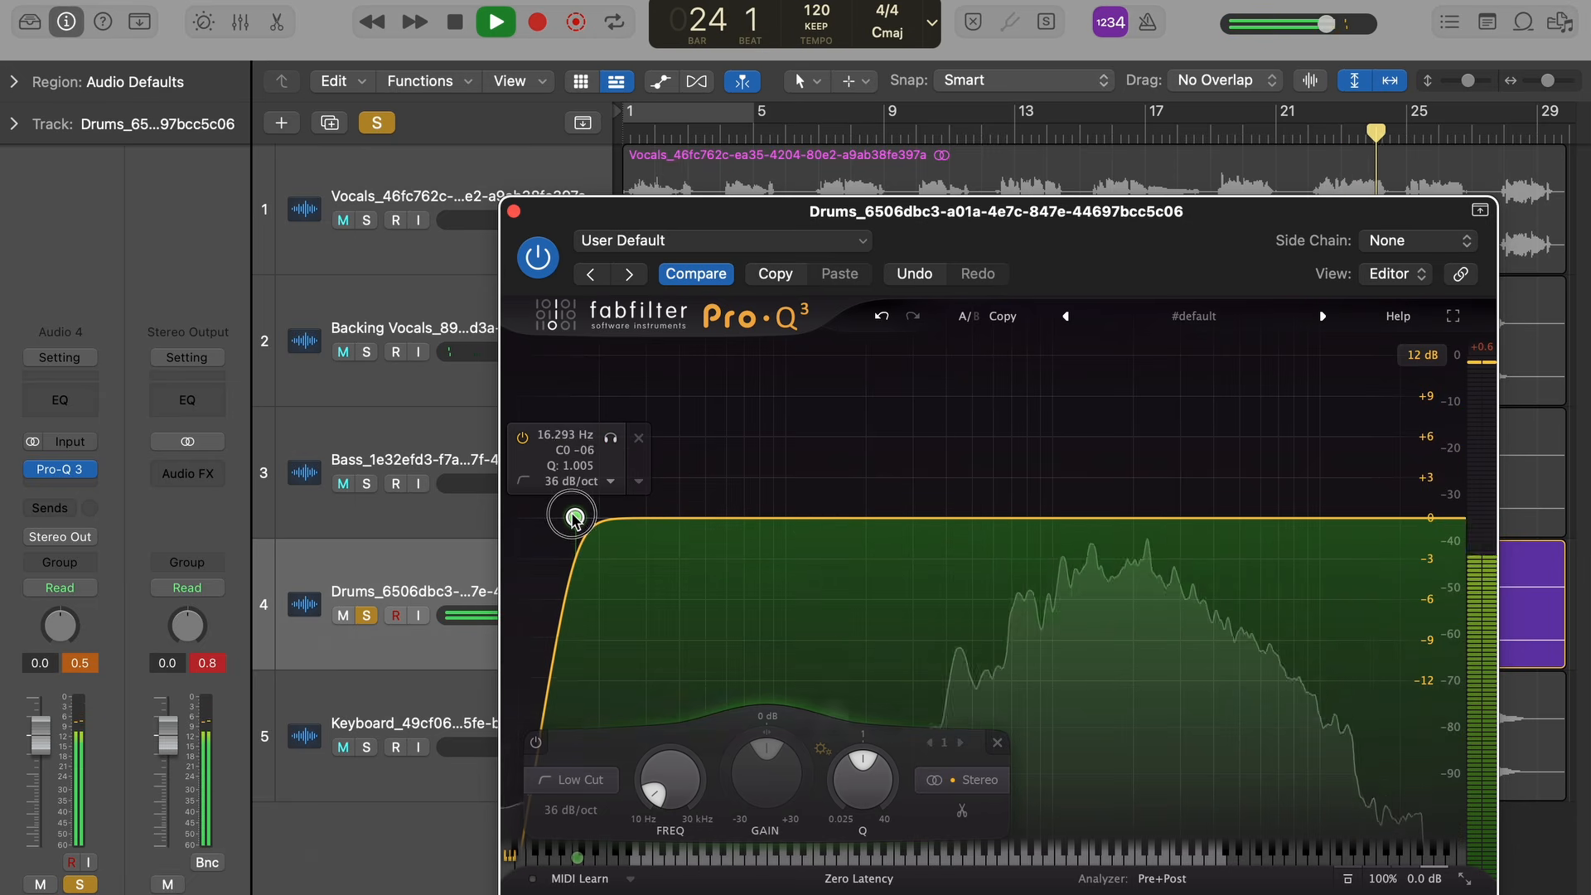
pyautogui.moveTo(575, 517); pyautogui.dragTo(574, 520)
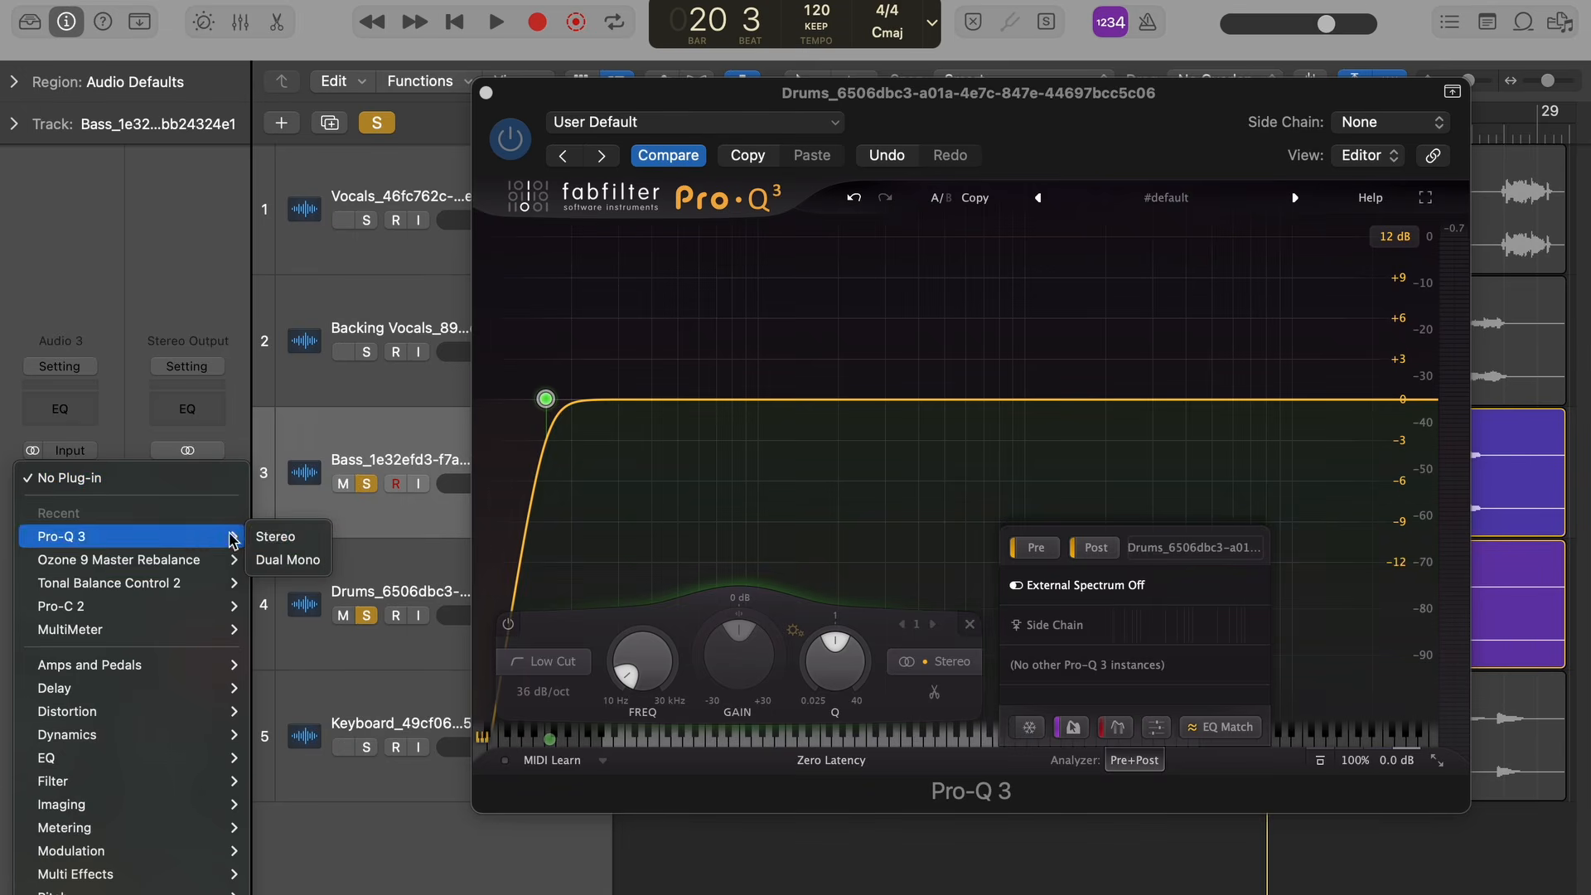
# Insert a stereo Pro-Q 3 on the Bass track, close its window, and return to the Drums EQ.
pyautogui.click(296, 537)
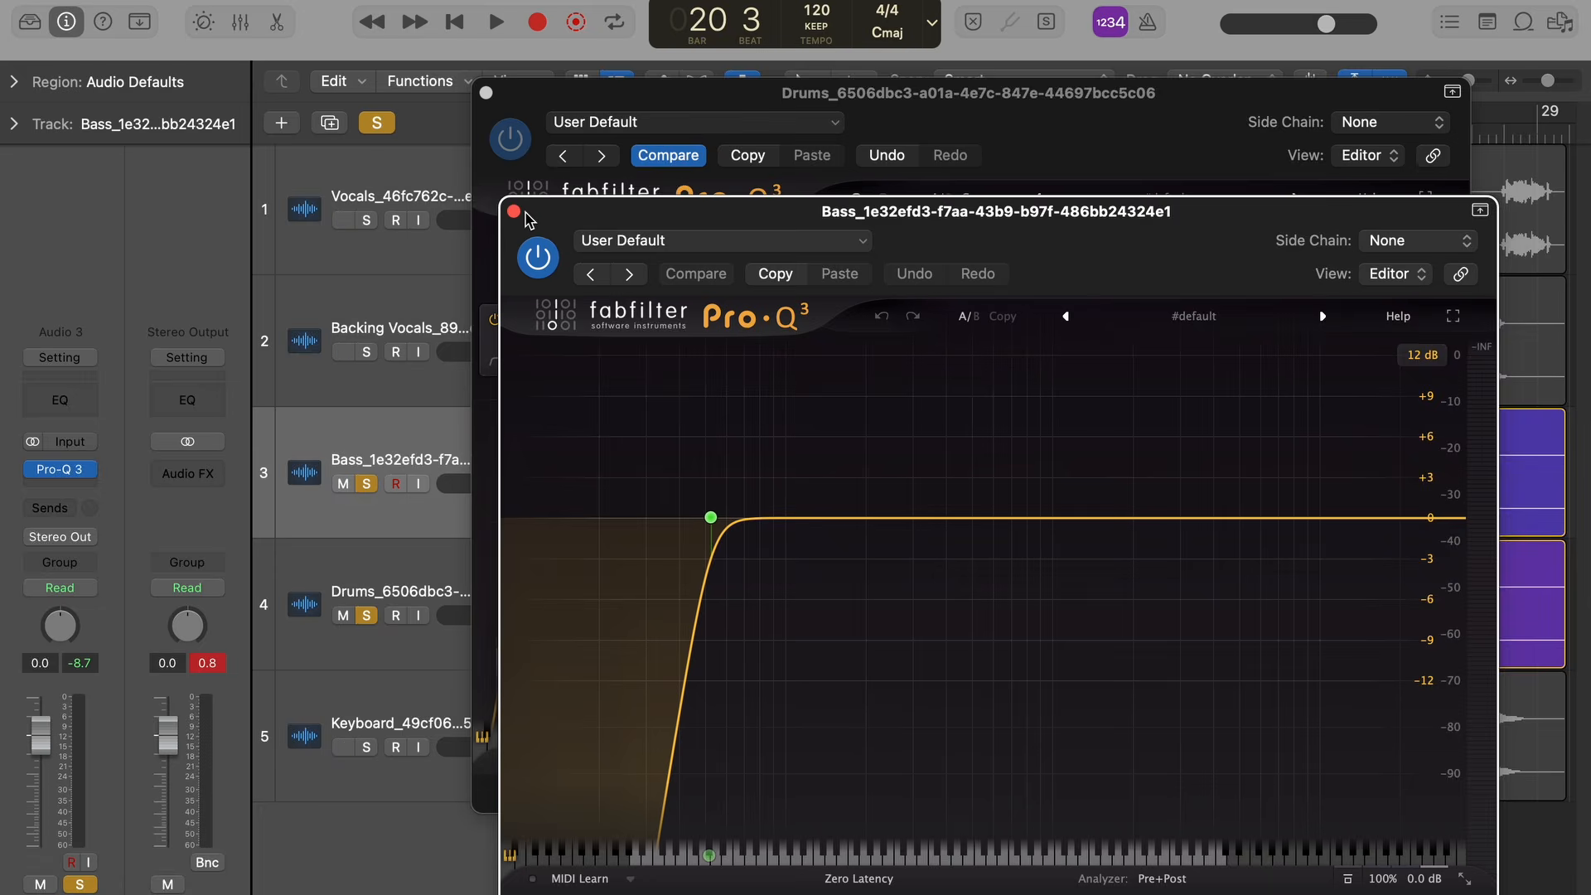
pyautogui.click(514, 211)
pyautogui.click(385, 580)
pyautogui.moveTo(1059, 142); pyautogui.dragTo(868, 137)
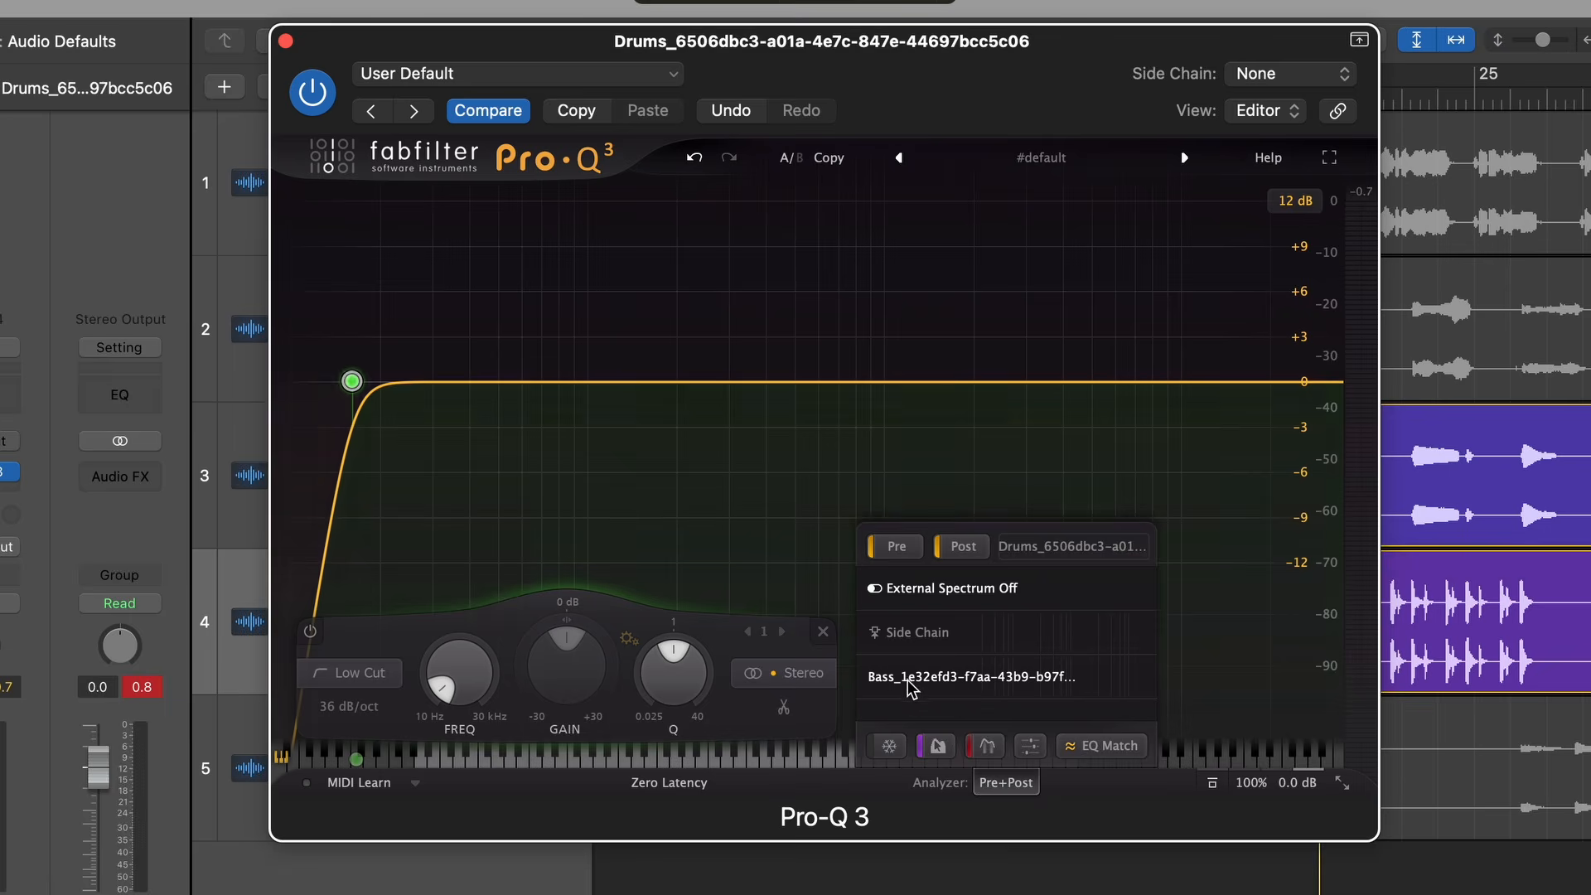
# Overlay the Bass track's spectrum in the Drums EQ analyzer and play both tracks to examine frequency collisions.
pyautogui.moveTo(920, 691)
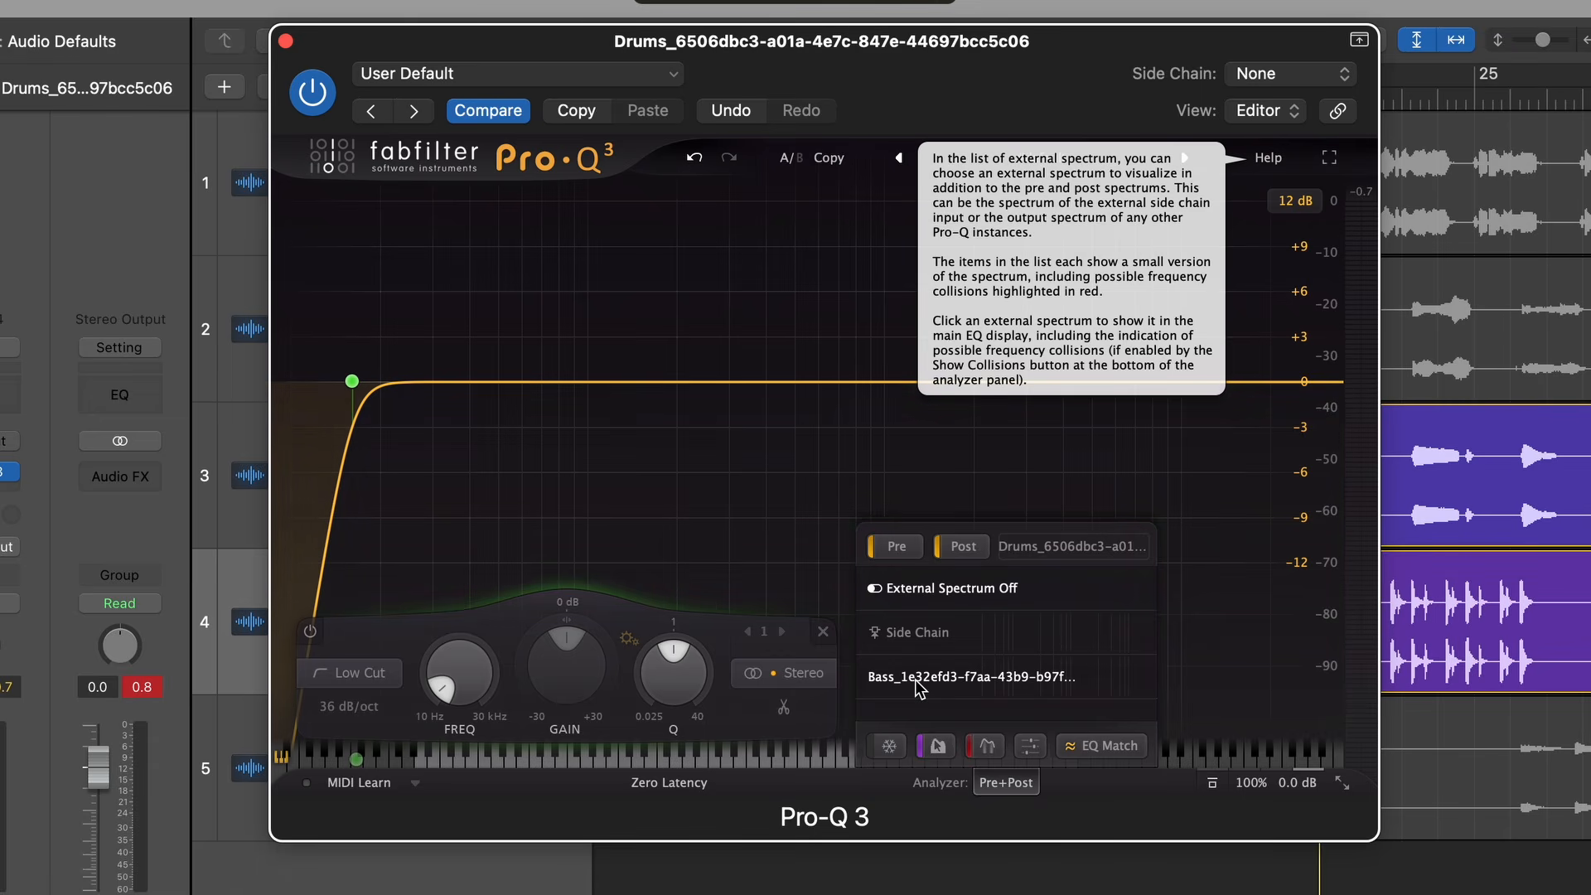
pyautogui.click(919, 688)
pyautogui.click(953, 784)
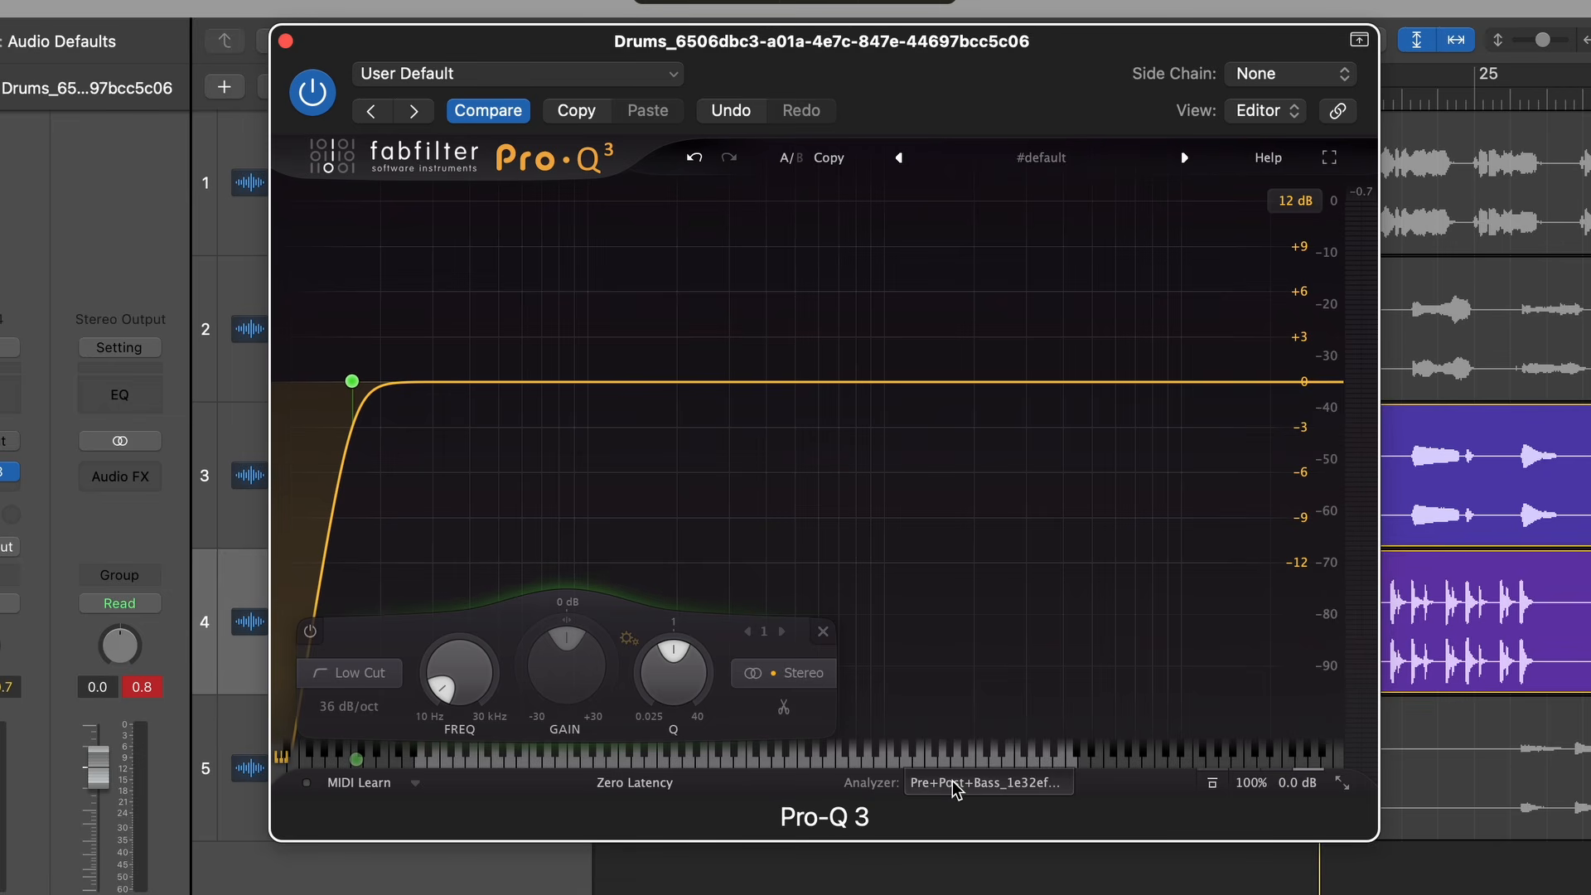
pyautogui.press('space')
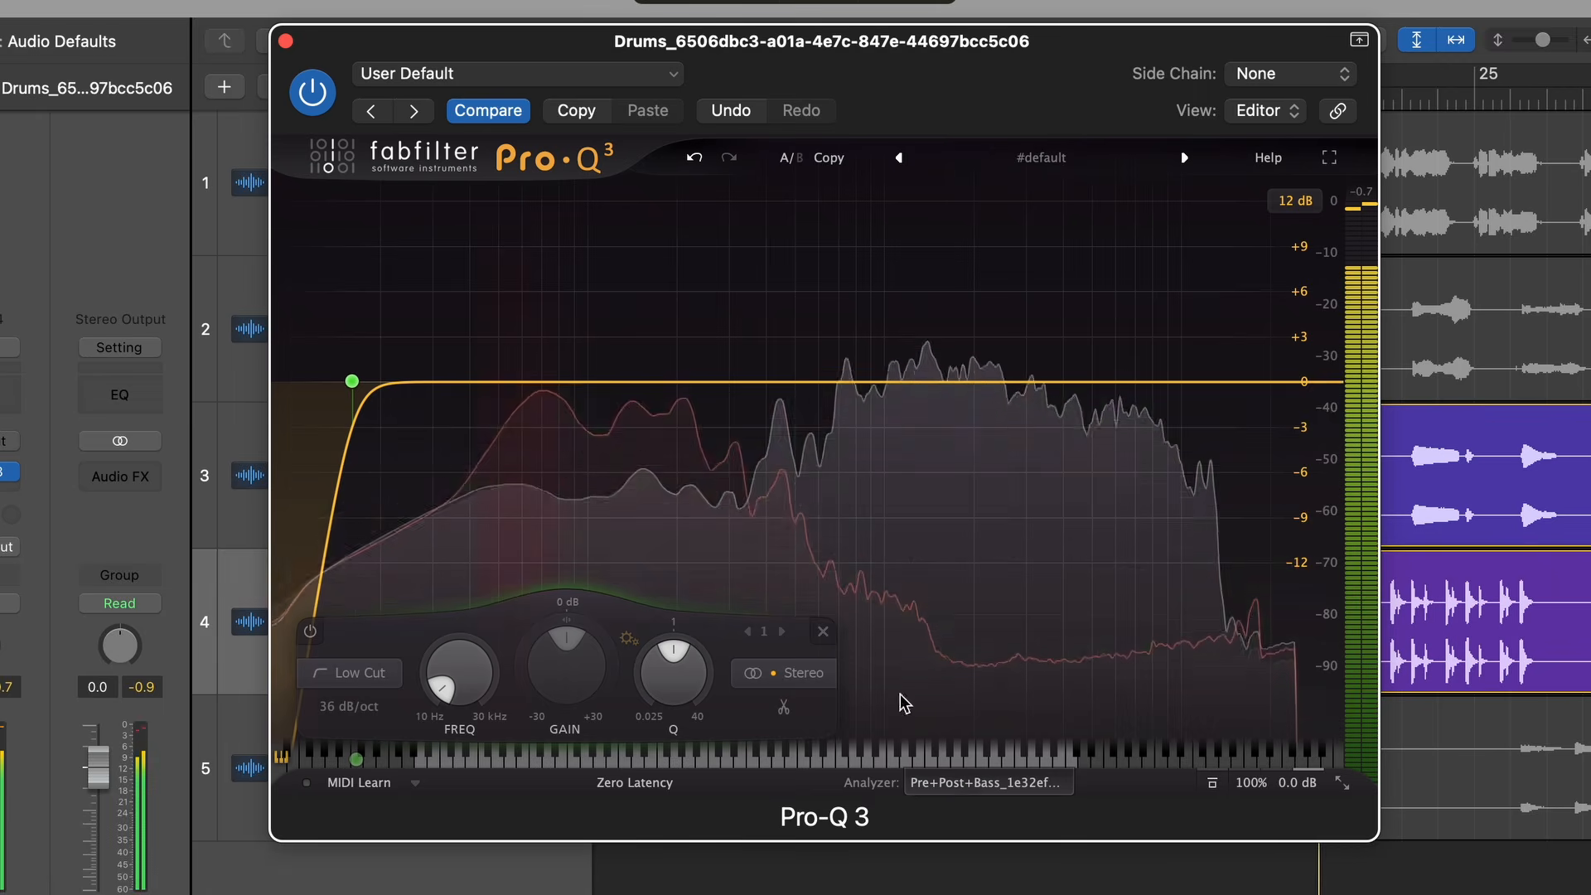
pyautogui.press('space')
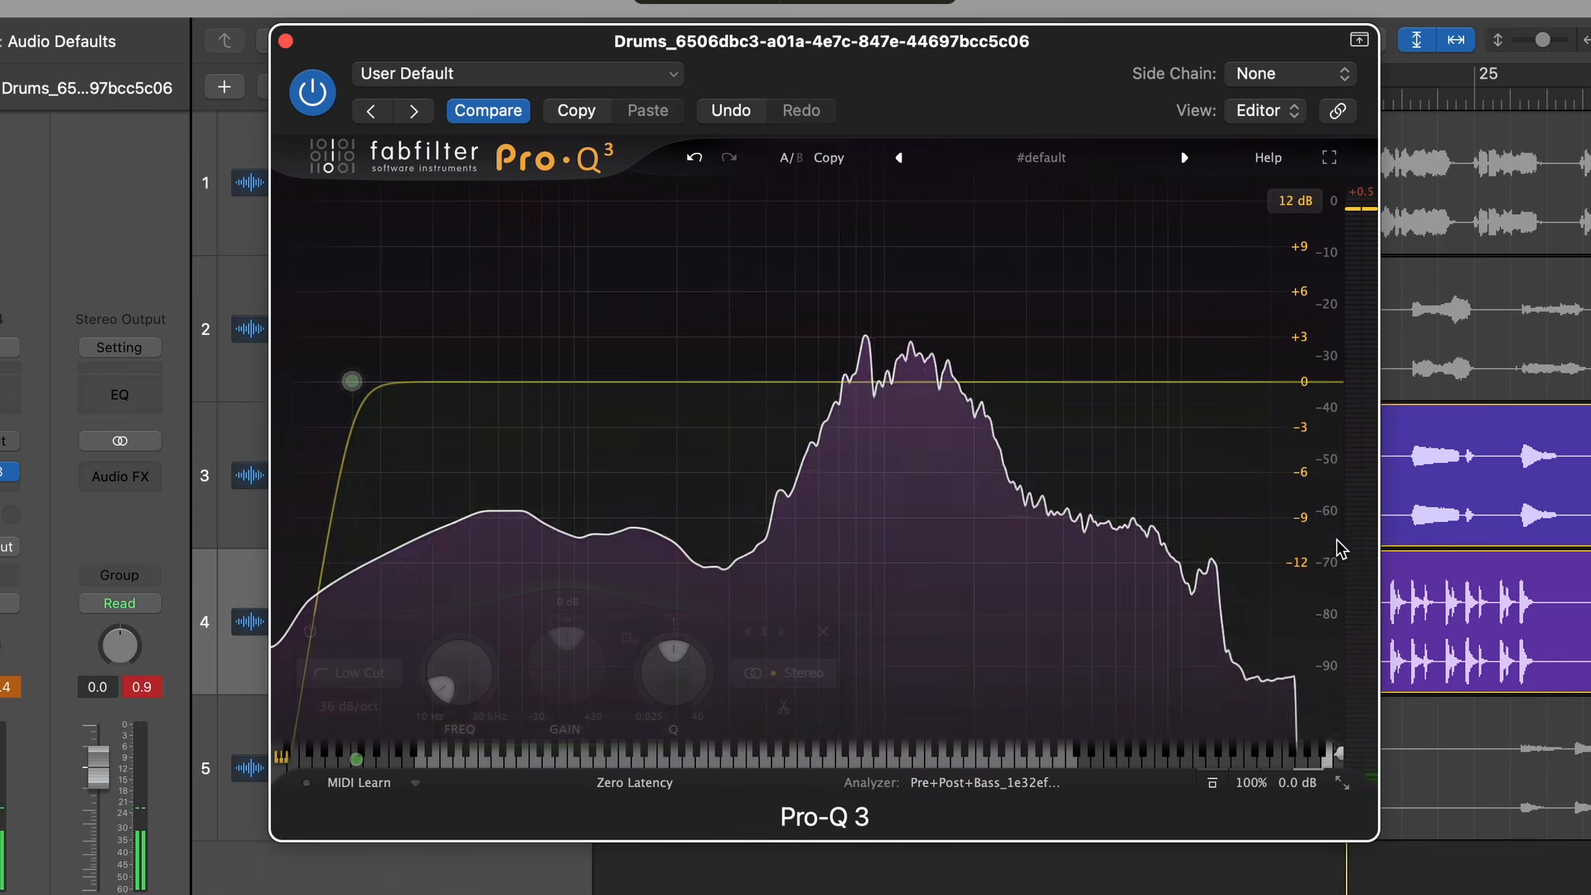
pyautogui.click(351, 381)
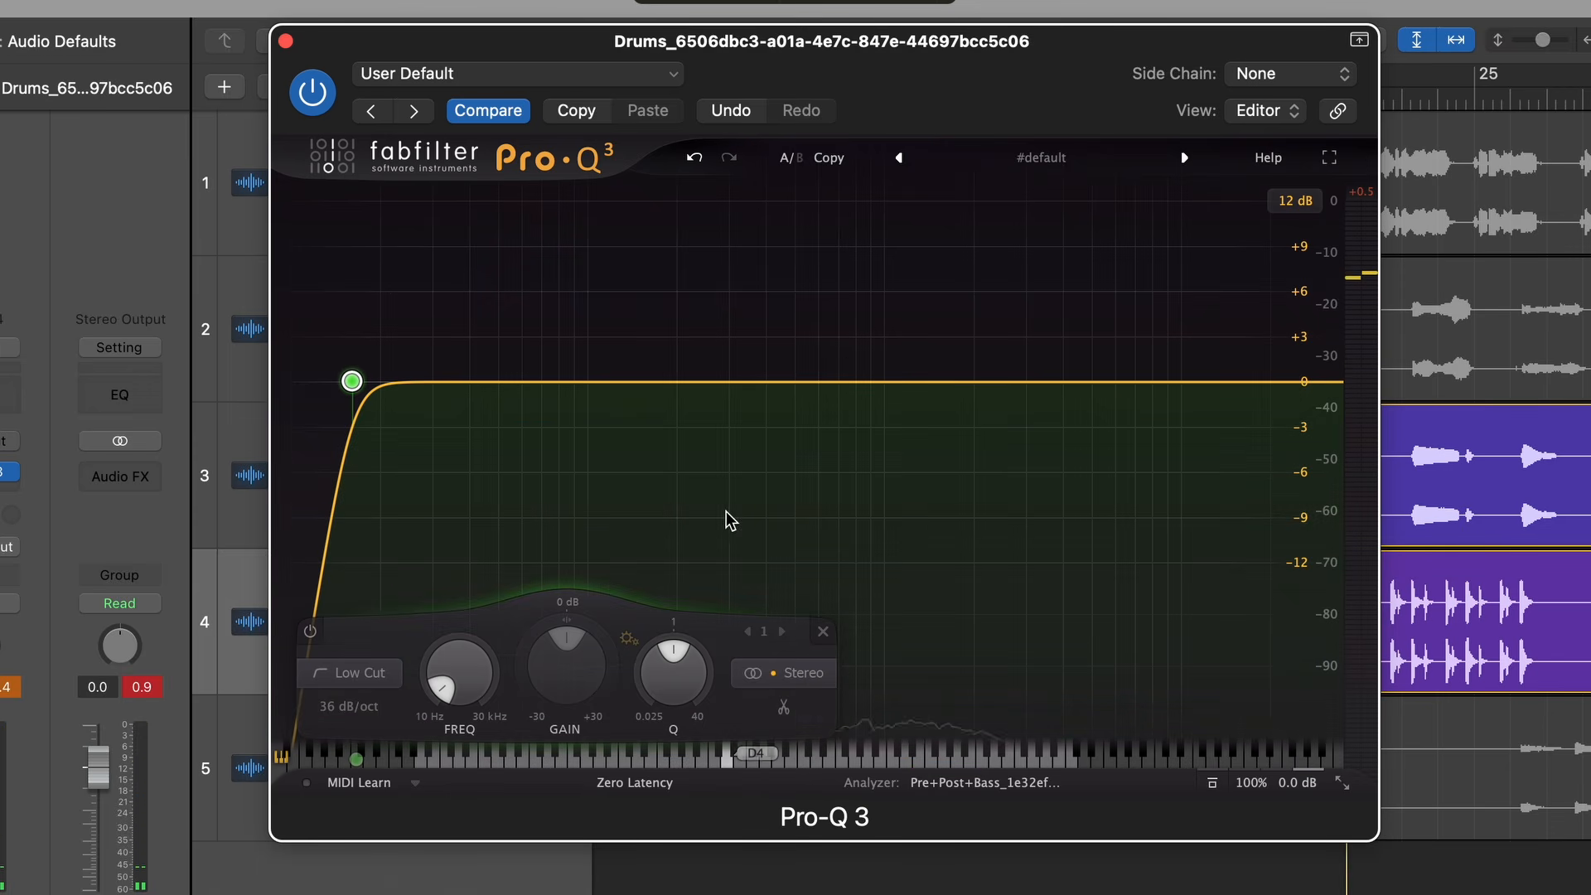
# Set the Drums EQ's side chain source to the Bass track (Audio 3).
pyautogui.press('space')
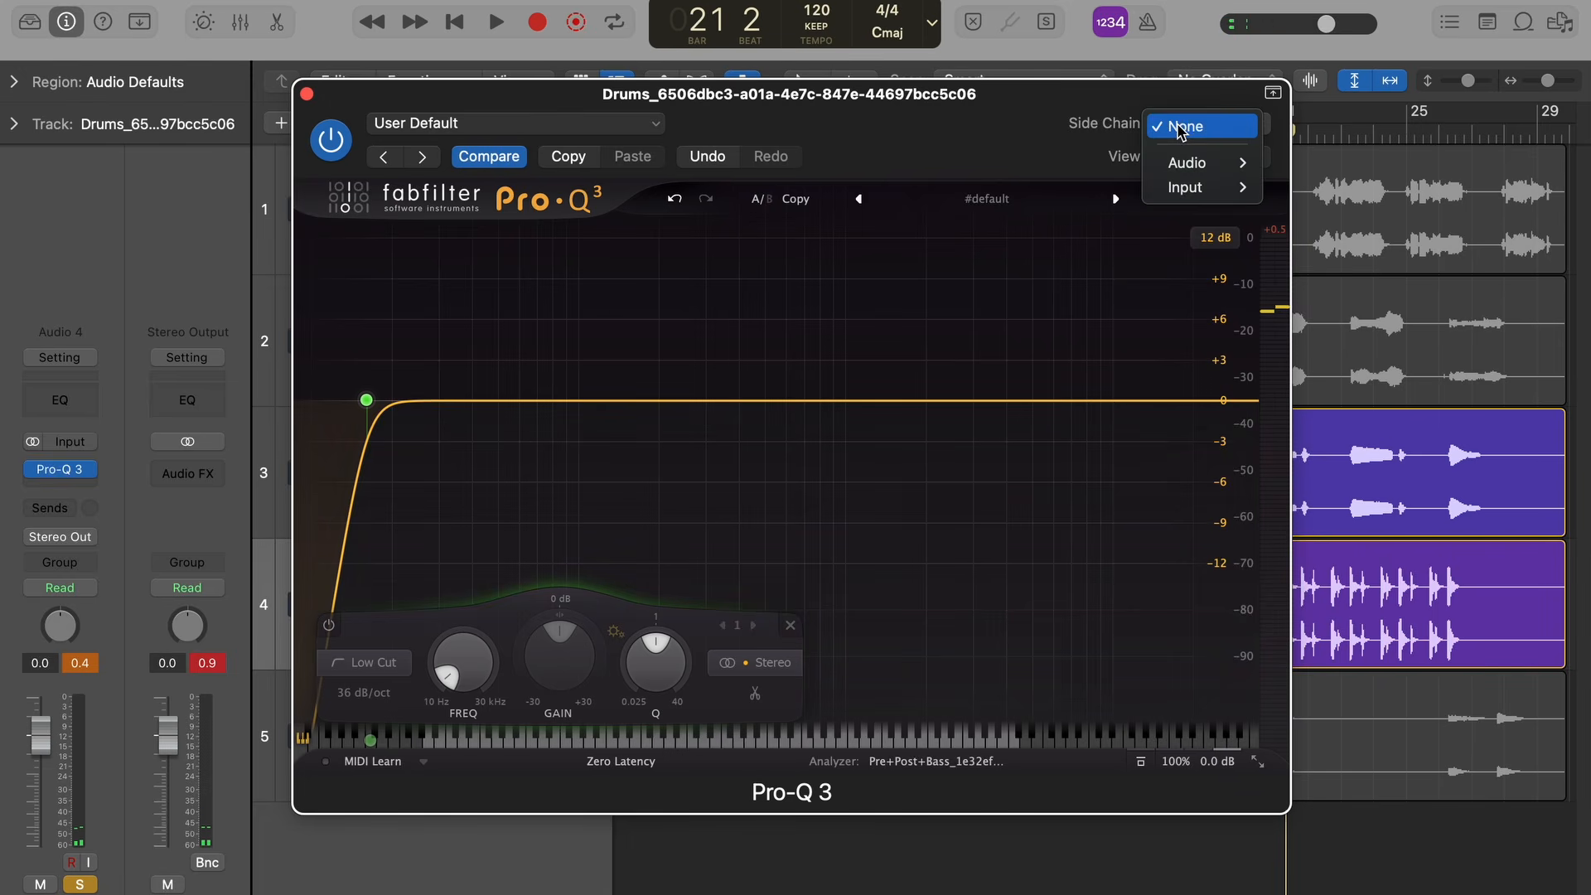
pyautogui.moveTo(1179, 167)
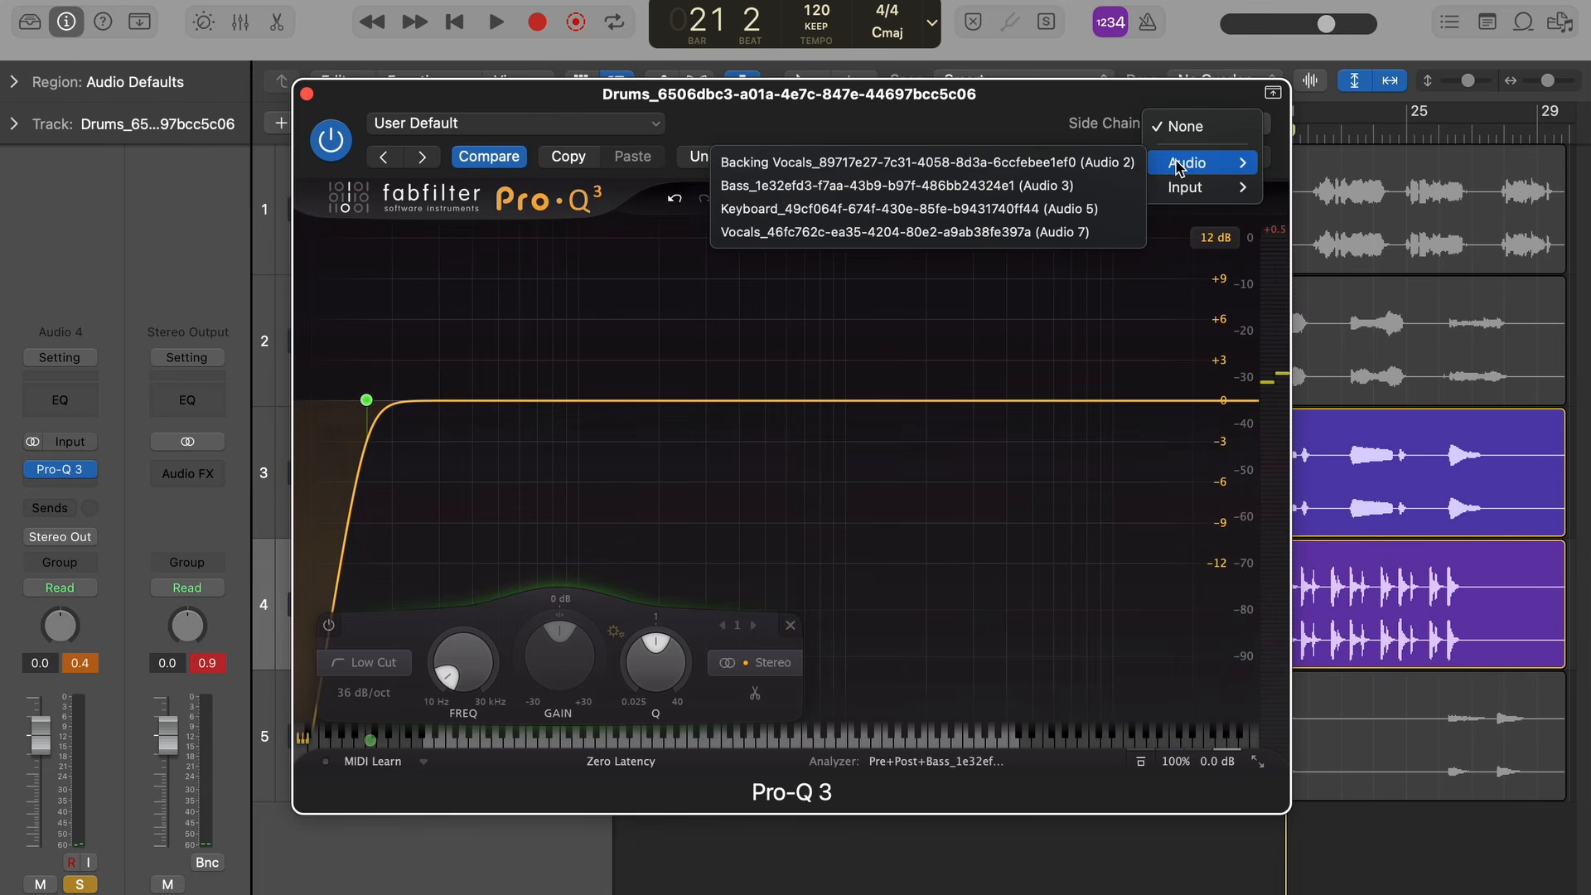
pyautogui.click(842, 185)
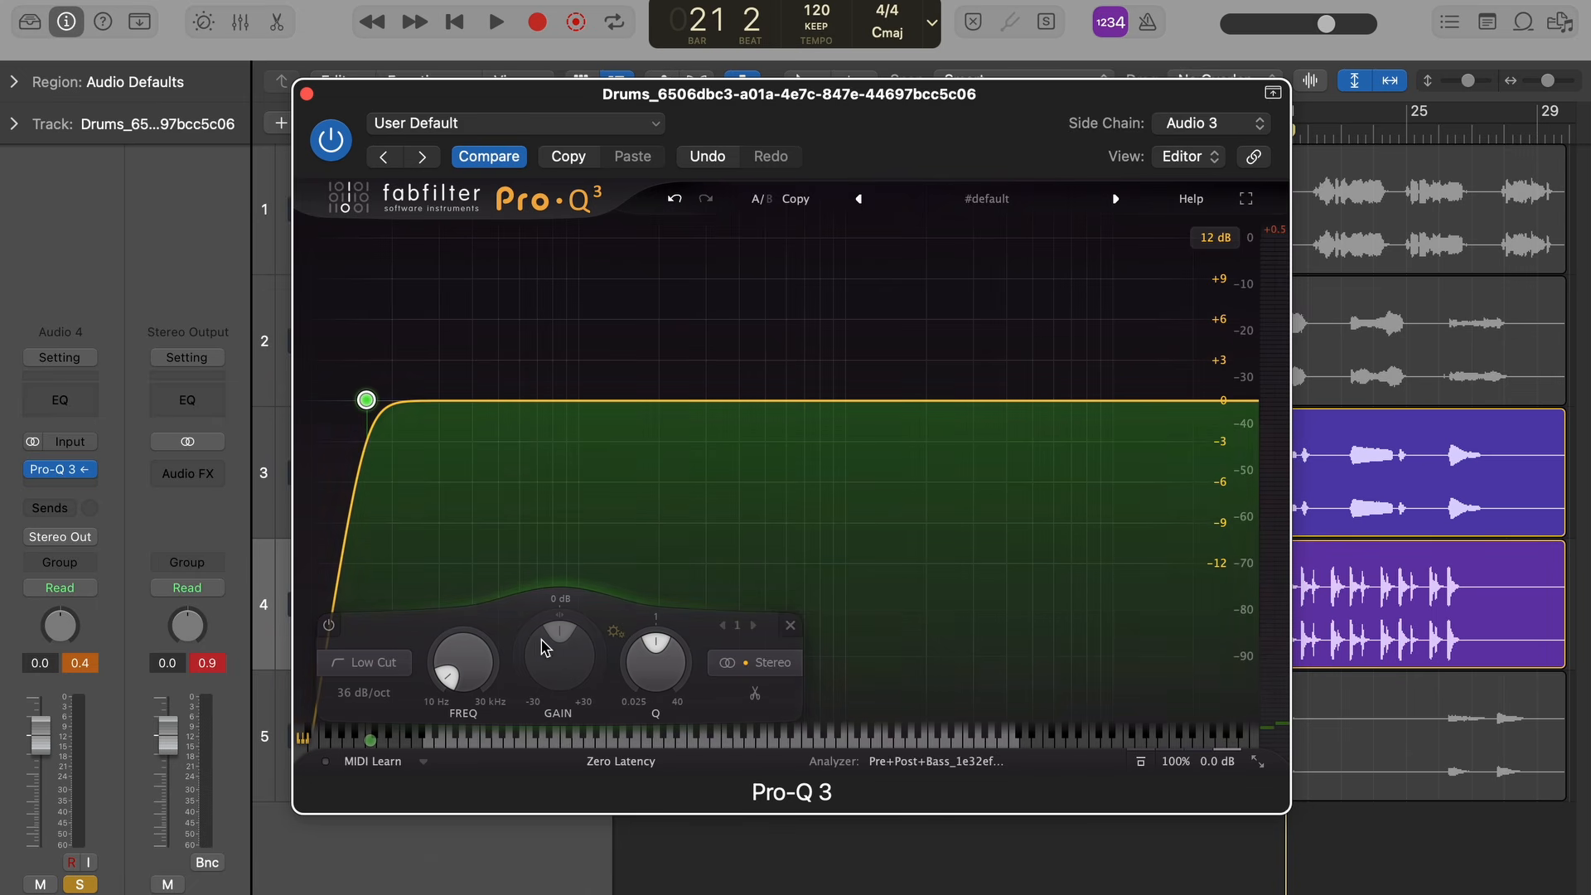
# Add a bell band cutting about 1.4 dB near 86 Hz in the Drums EQ and make it dynamic.
pyautogui.press('space')
pyautogui.moveTo(518, 398); pyautogui.dragTo(560, 420)
pyautogui.rightClick(560, 420)
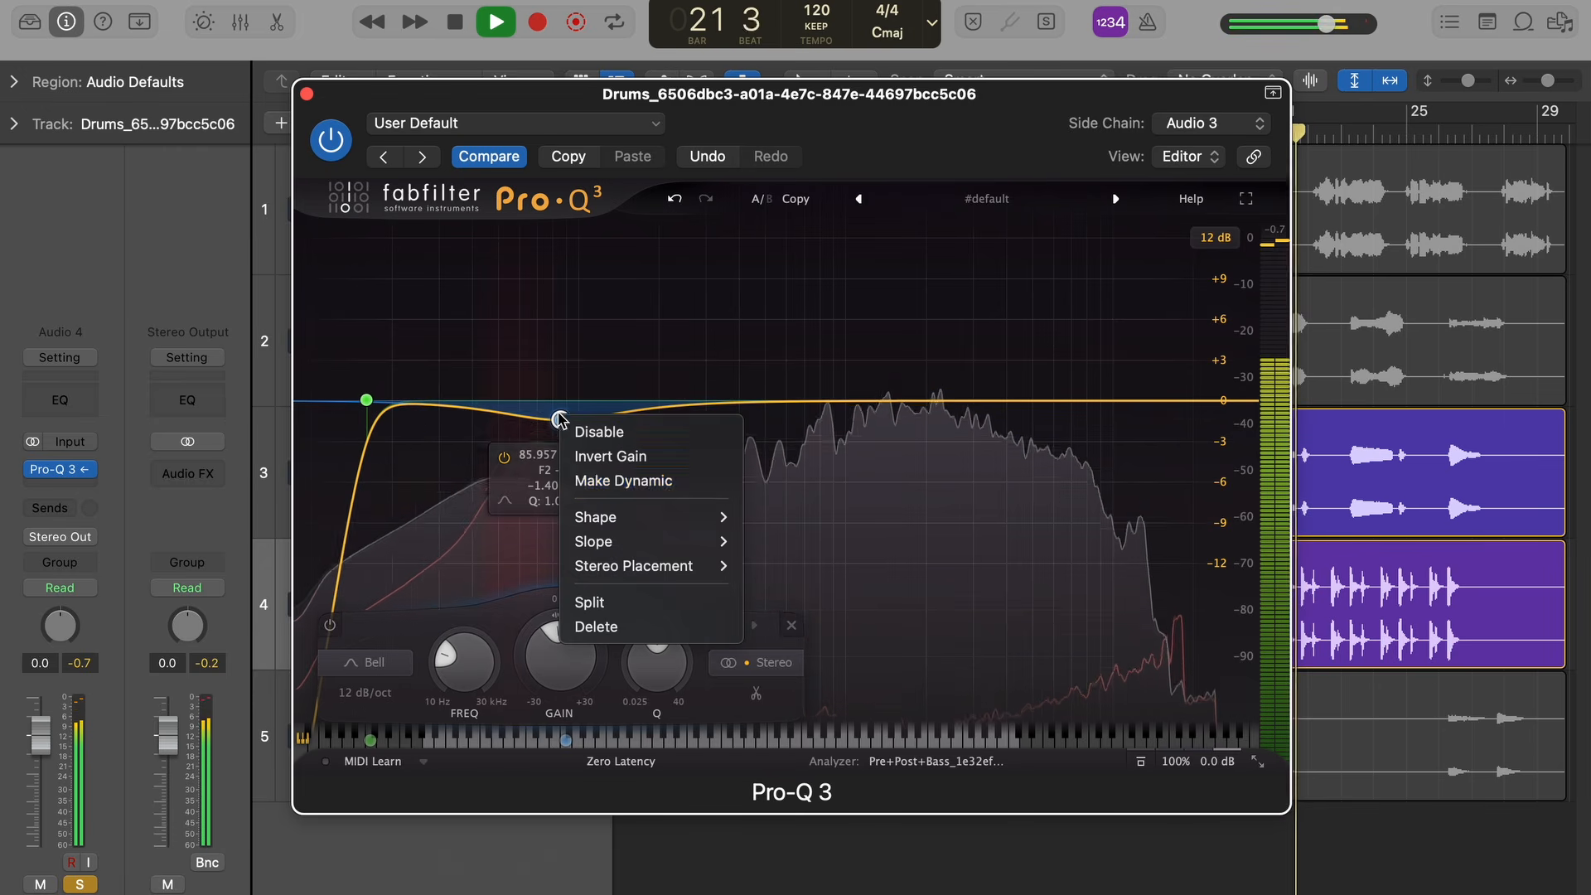
pyautogui.click(622, 481)
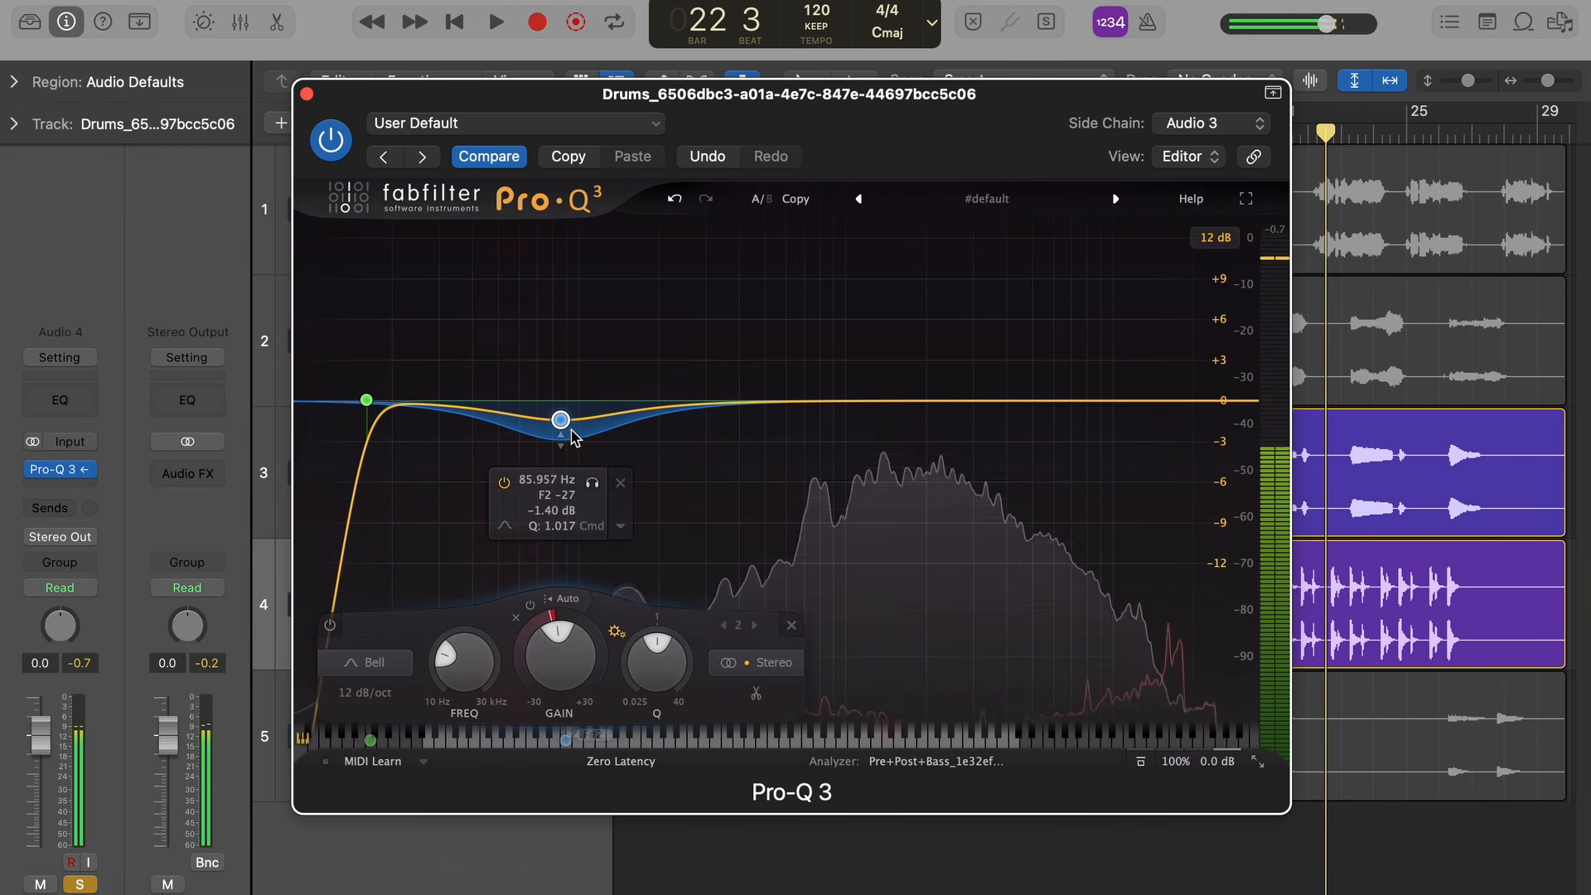
pyautogui.press('space')
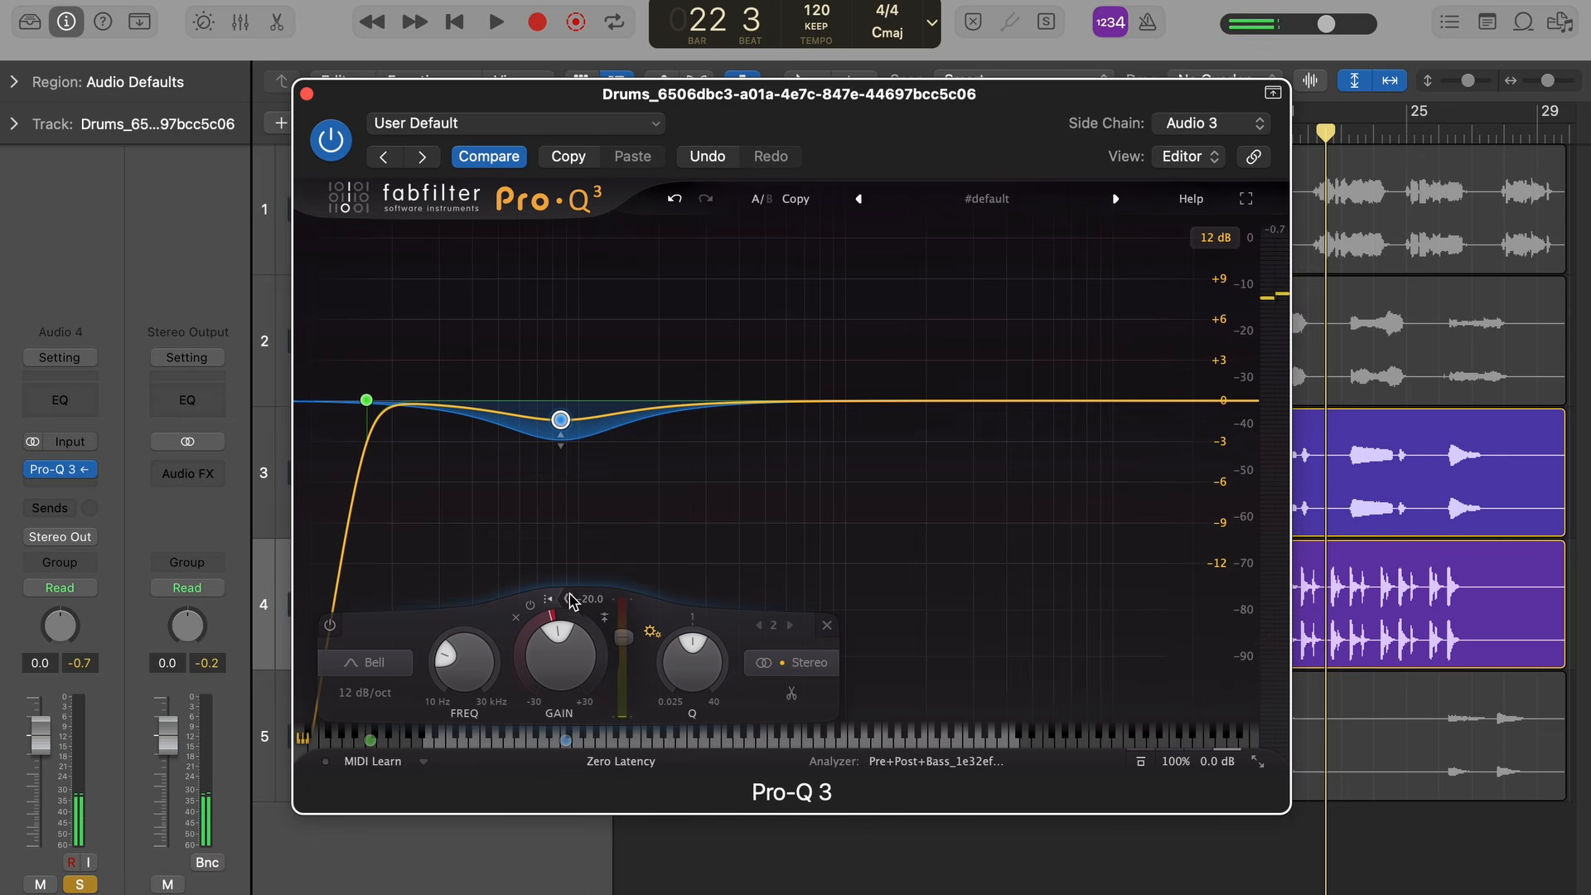
# Set the dynamic band to 0 dB at about 88 Hz, triggered by the external side chain, and audition its dynamic reduction.
pyautogui.moveTo(561, 418); pyautogui.dragTo(564, 402)
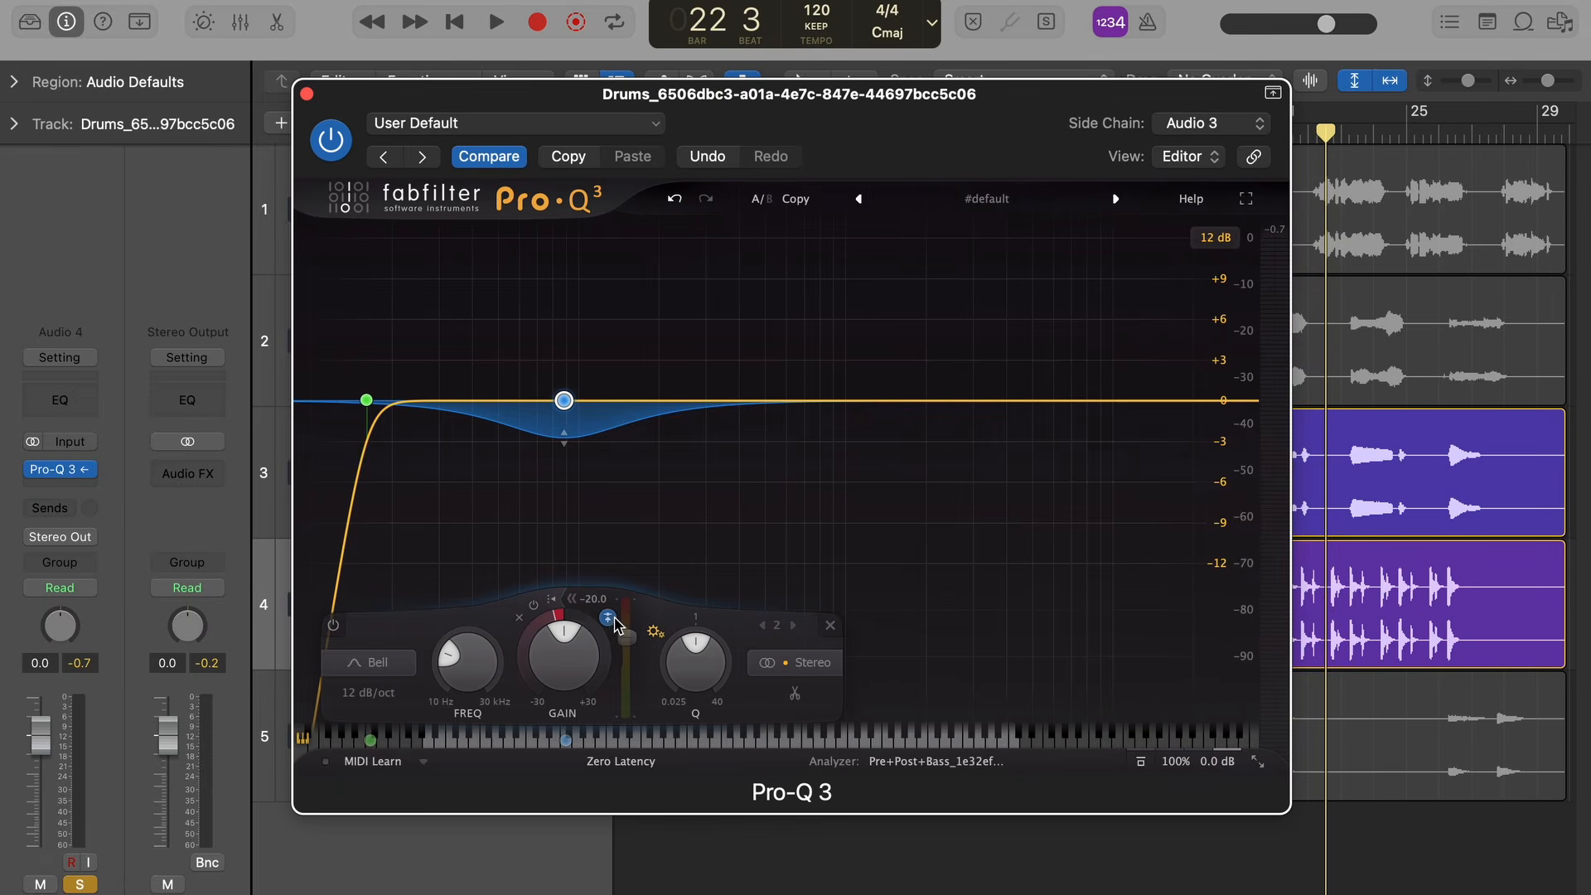
pyautogui.press('space')
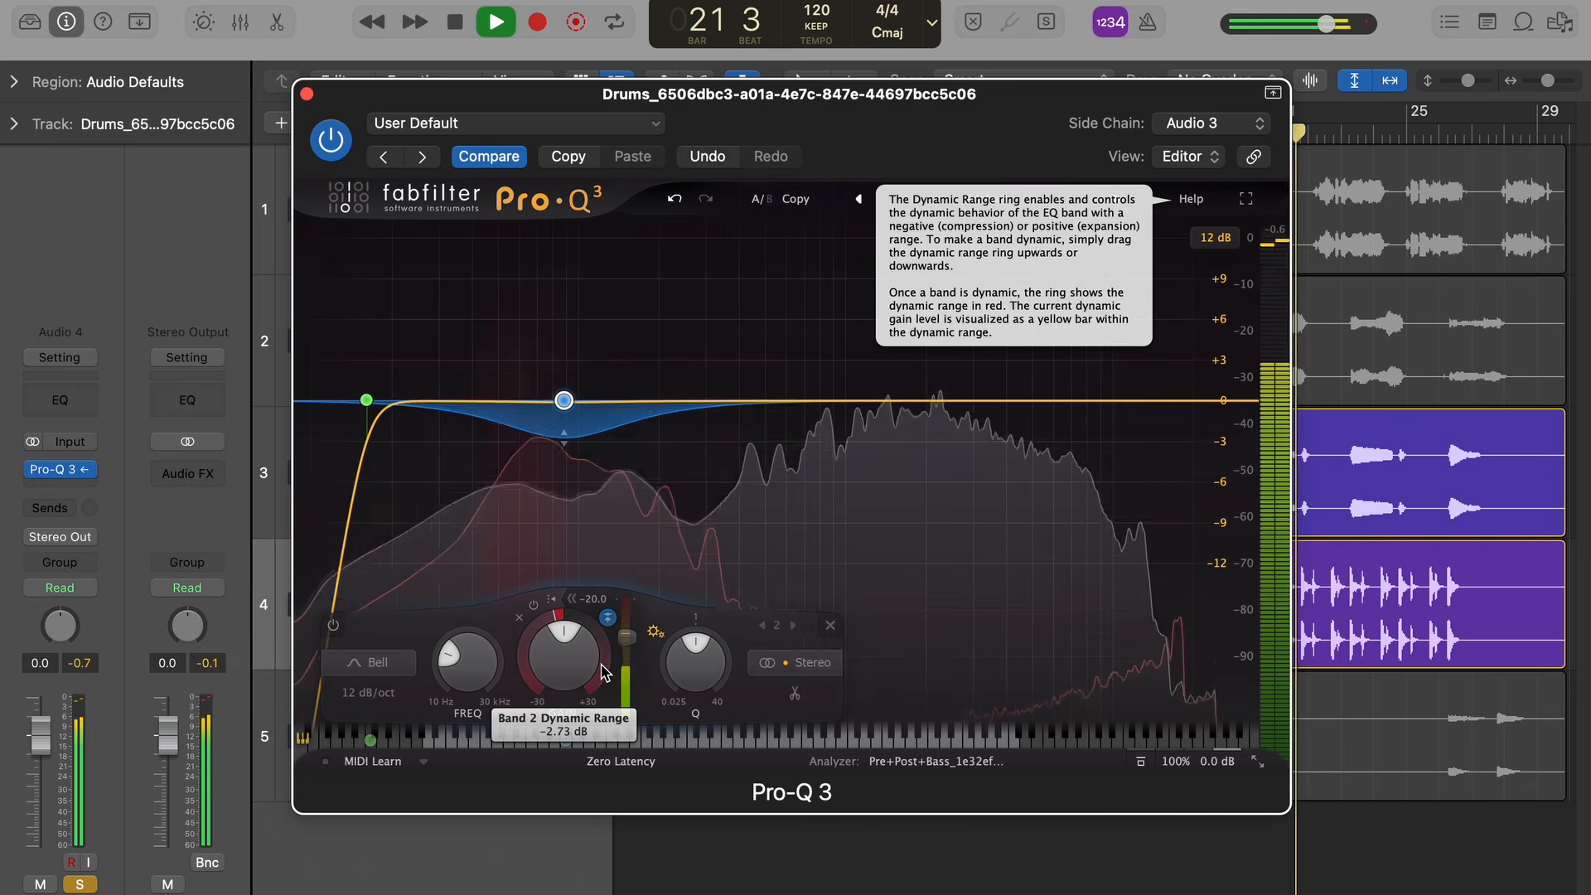
pyautogui.press('space')
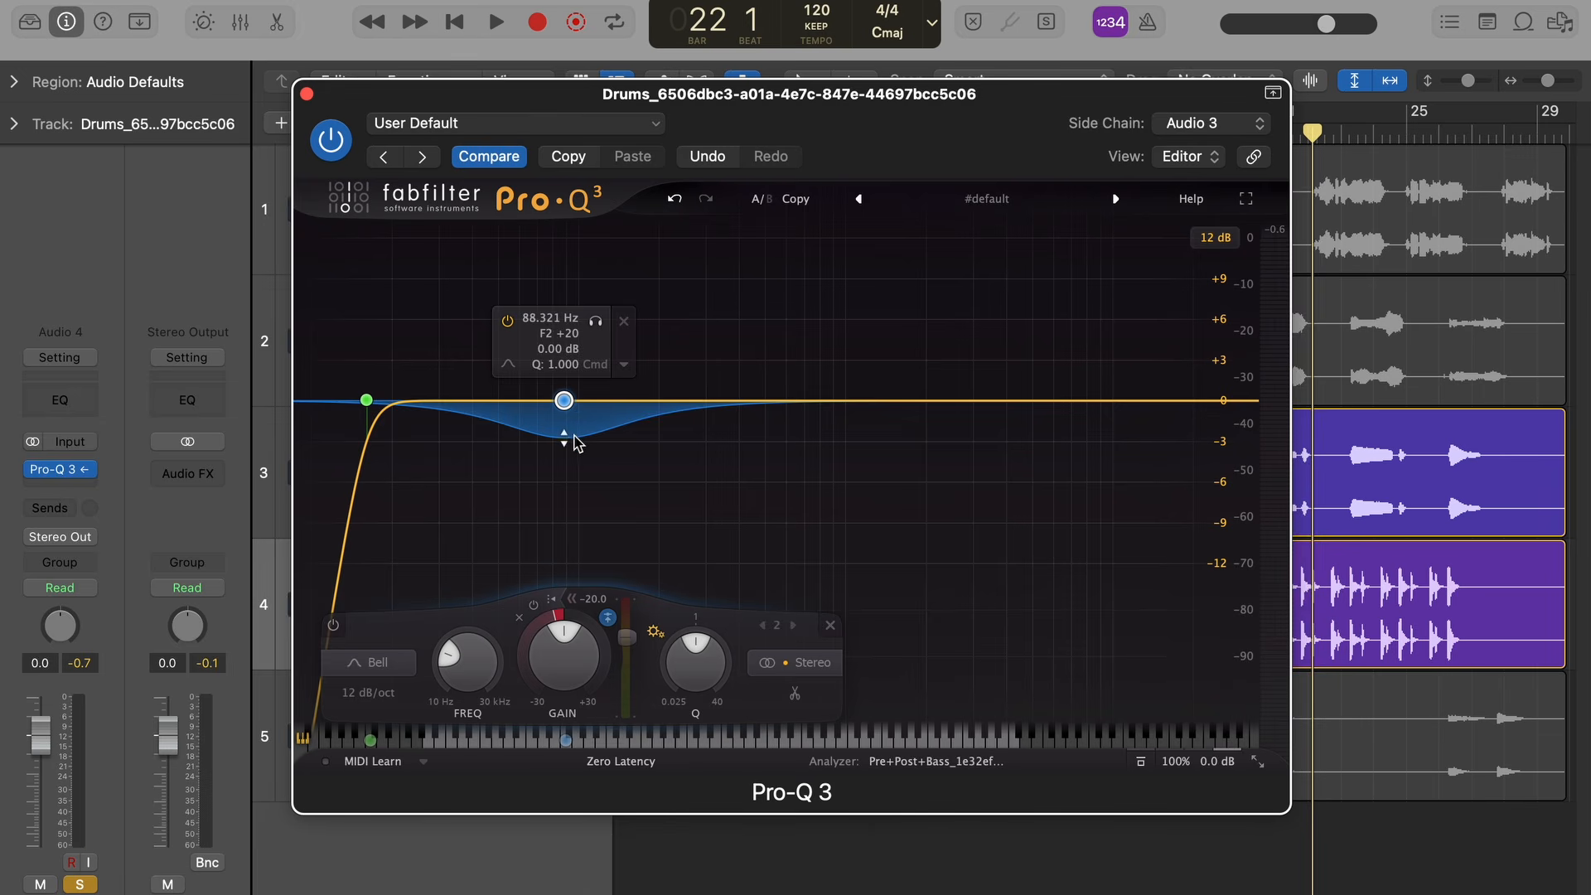
pyautogui.press('space')
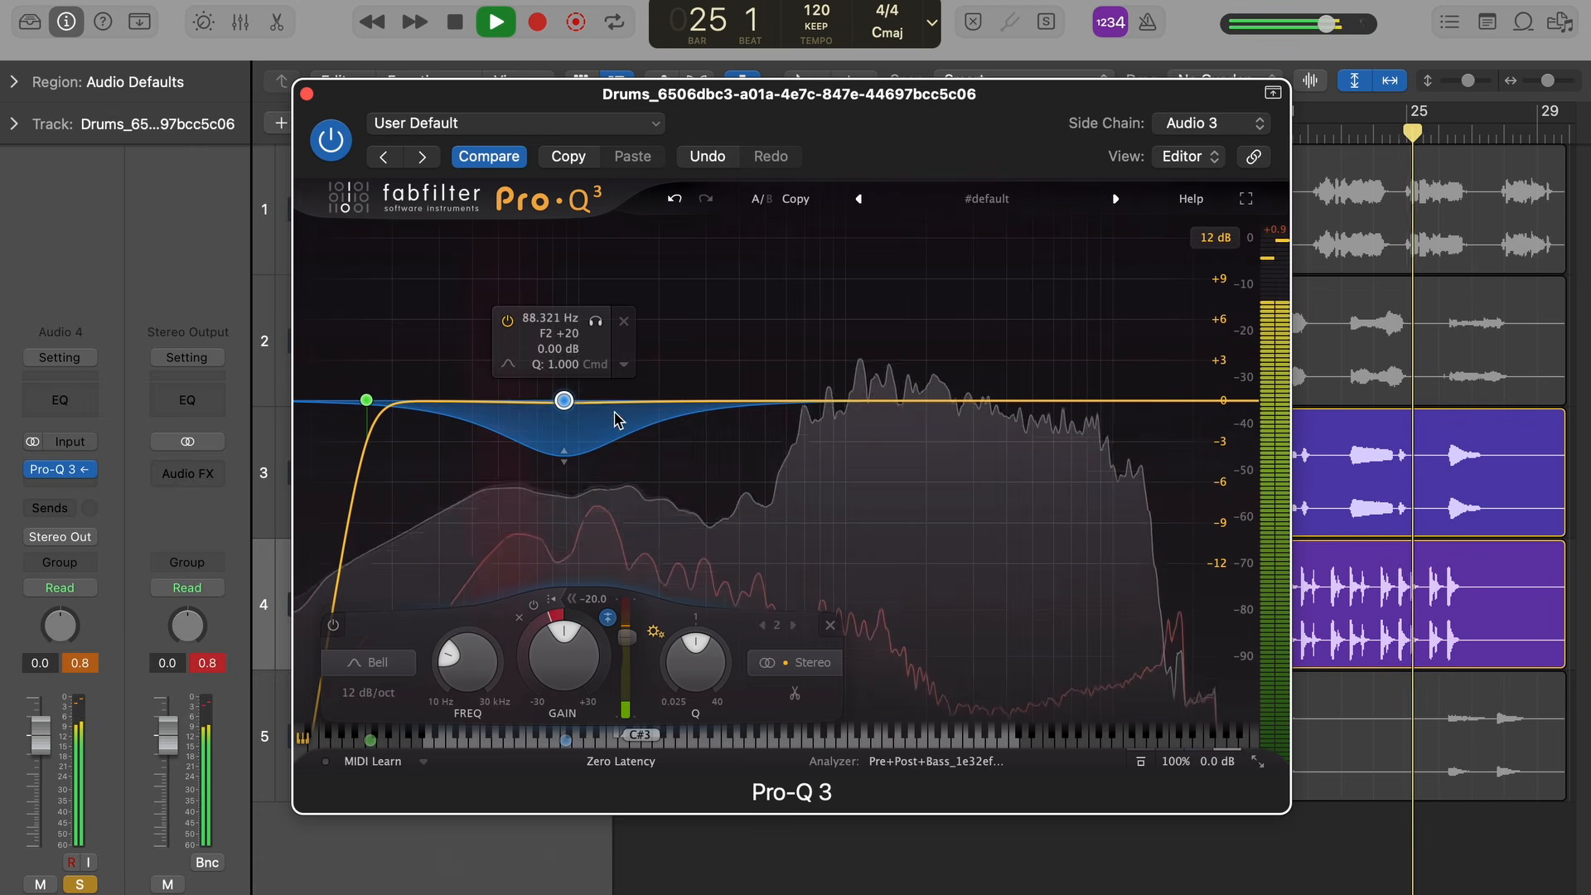
pyautogui.press('space')
# Add a bell band near 1013 Hz with a cut of about 1.15 dB in the Drums EQ and audition it in isolation.
pyautogui.moveTo(834, 401); pyautogui.dragTo(863, 327)
pyautogui.press('space')
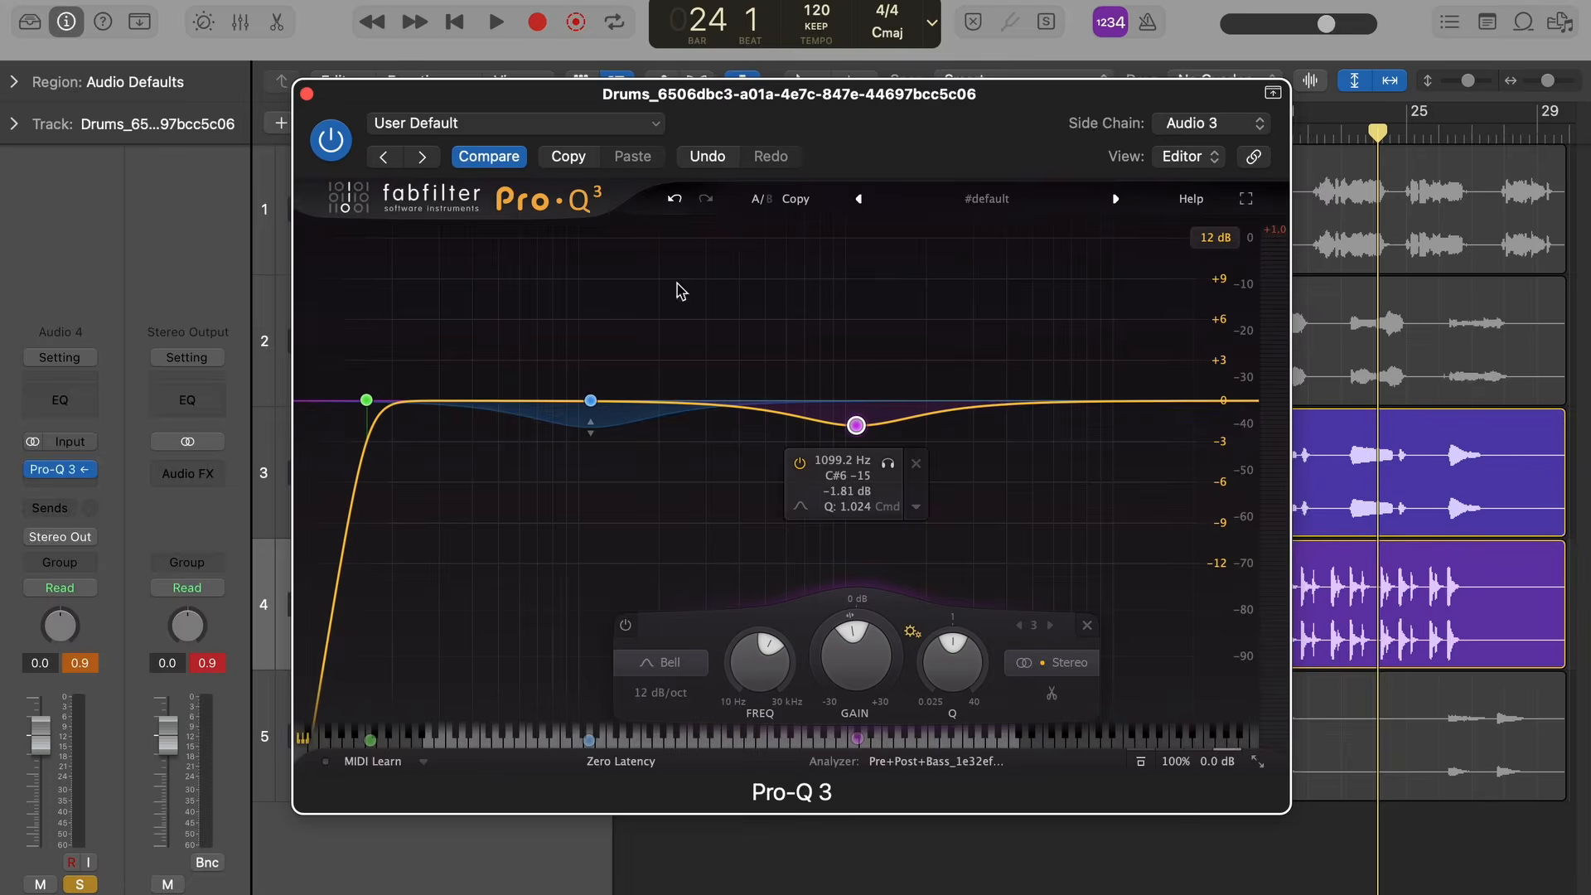
pyautogui.press('space')
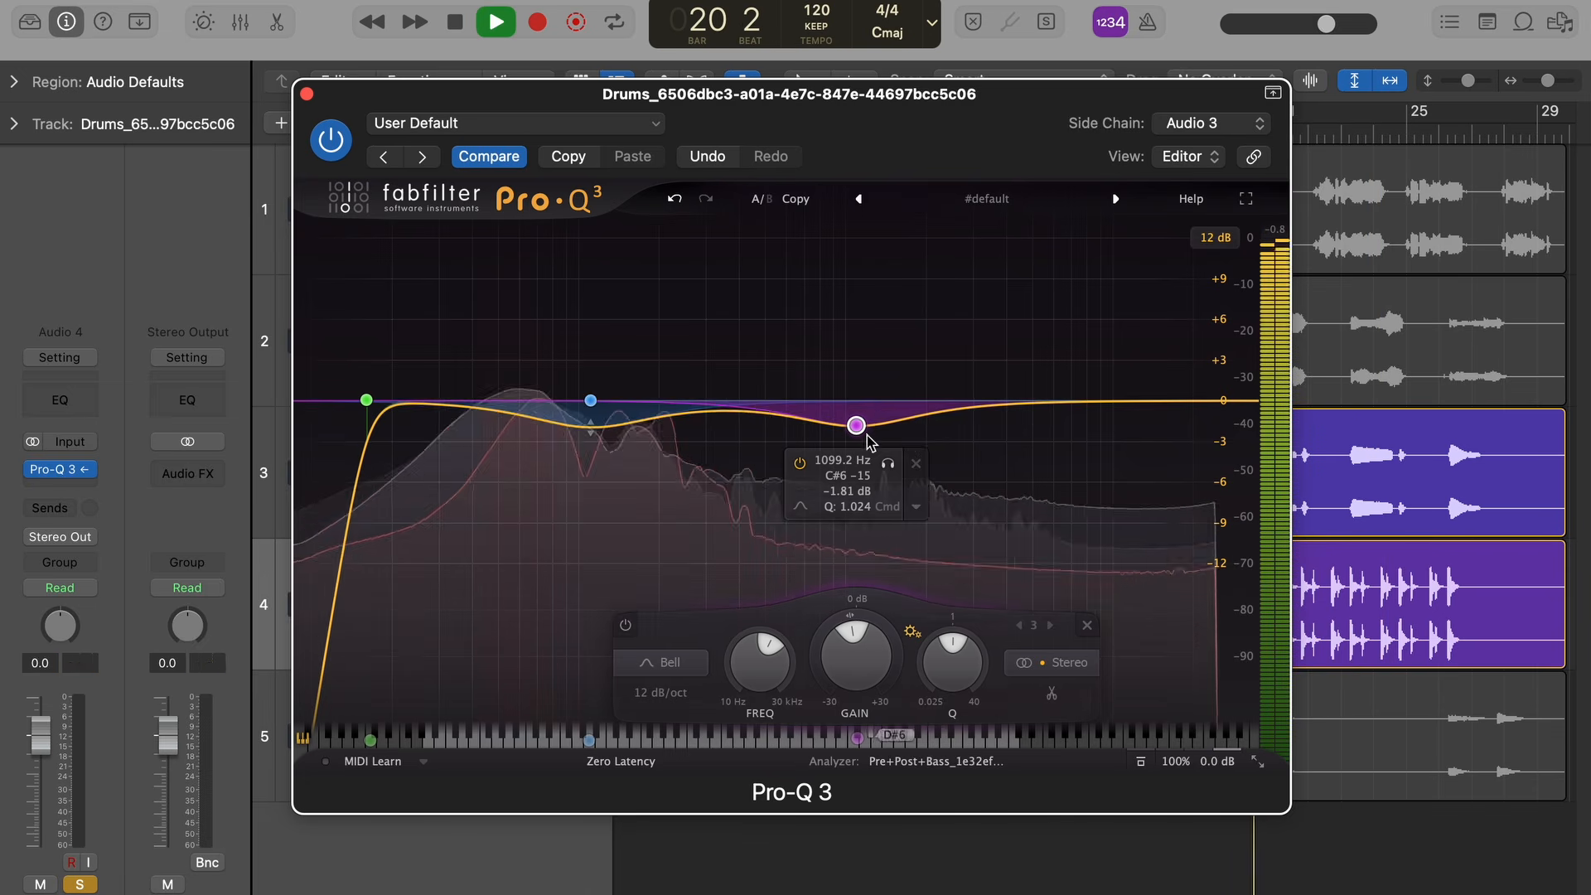
pyautogui.moveTo(856, 425); pyautogui.dragTo(850, 418)
pyautogui.click(878, 453)
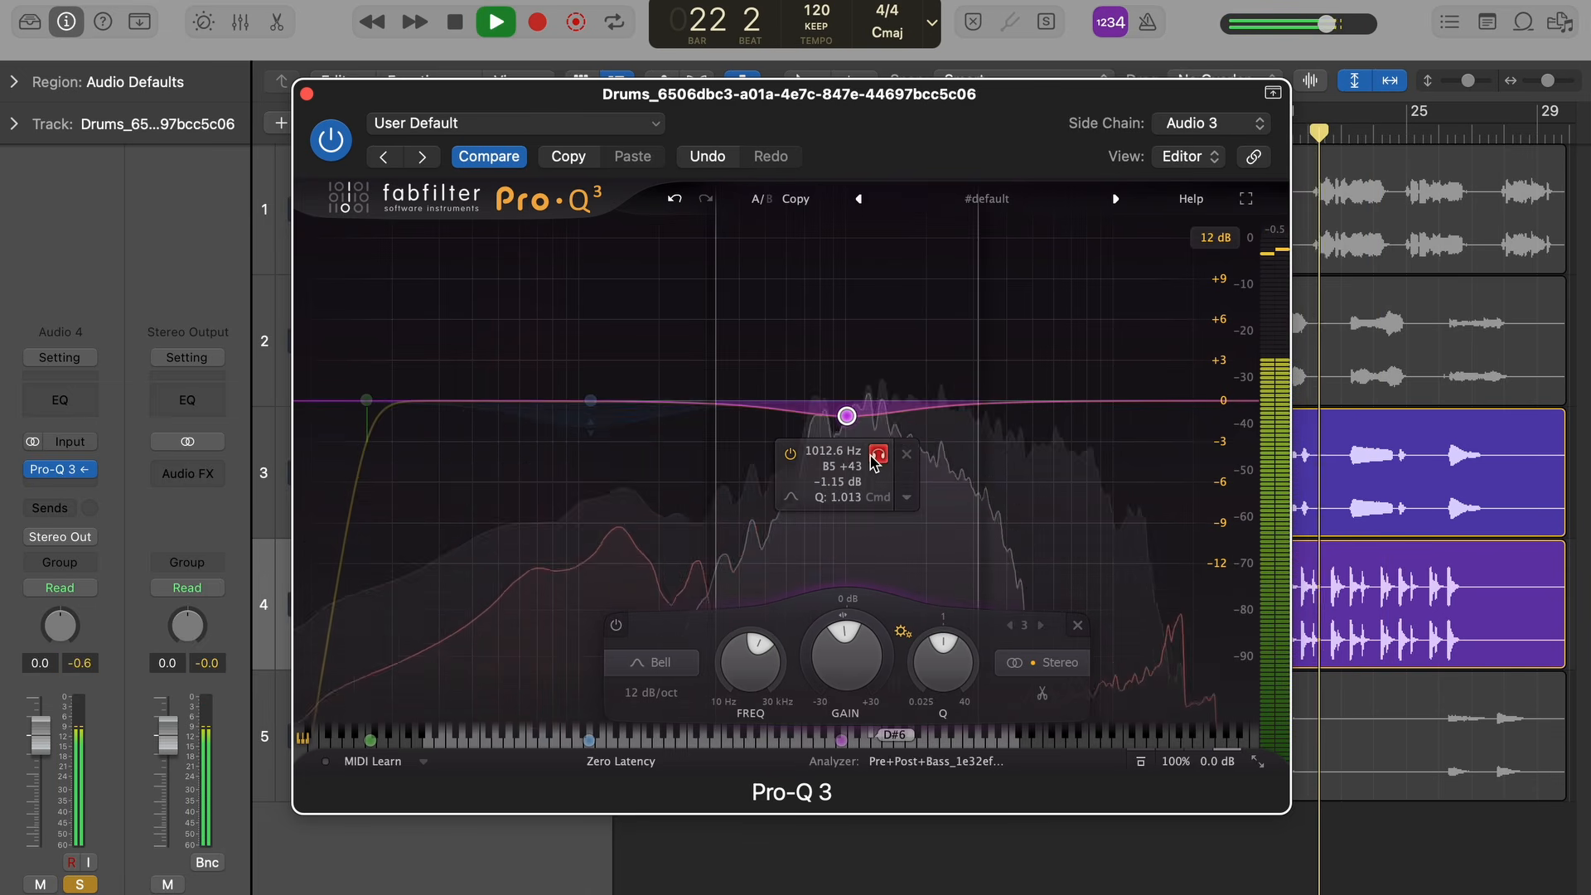
# Stop playback, solo the Vocals track and insert a stereo Pro-Q 3 on it.
pyautogui.press('space')
pyautogui.moveTo(856, 96); pyautogui.dragTo(862, 319)
pyautogui.click(398, 207)
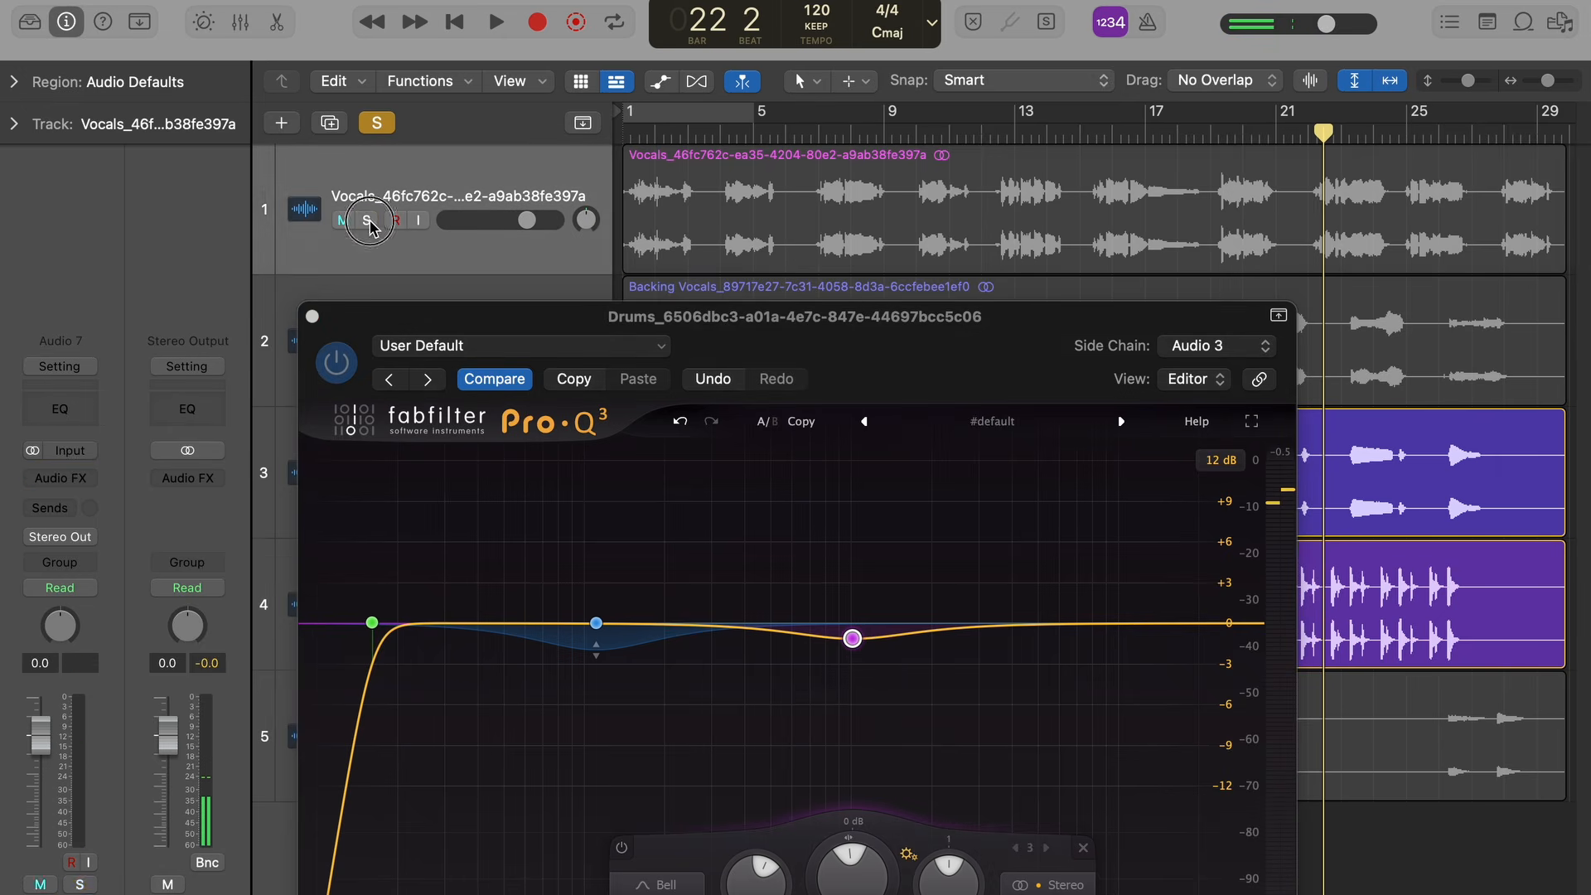
pyautogui.click(77, 478)
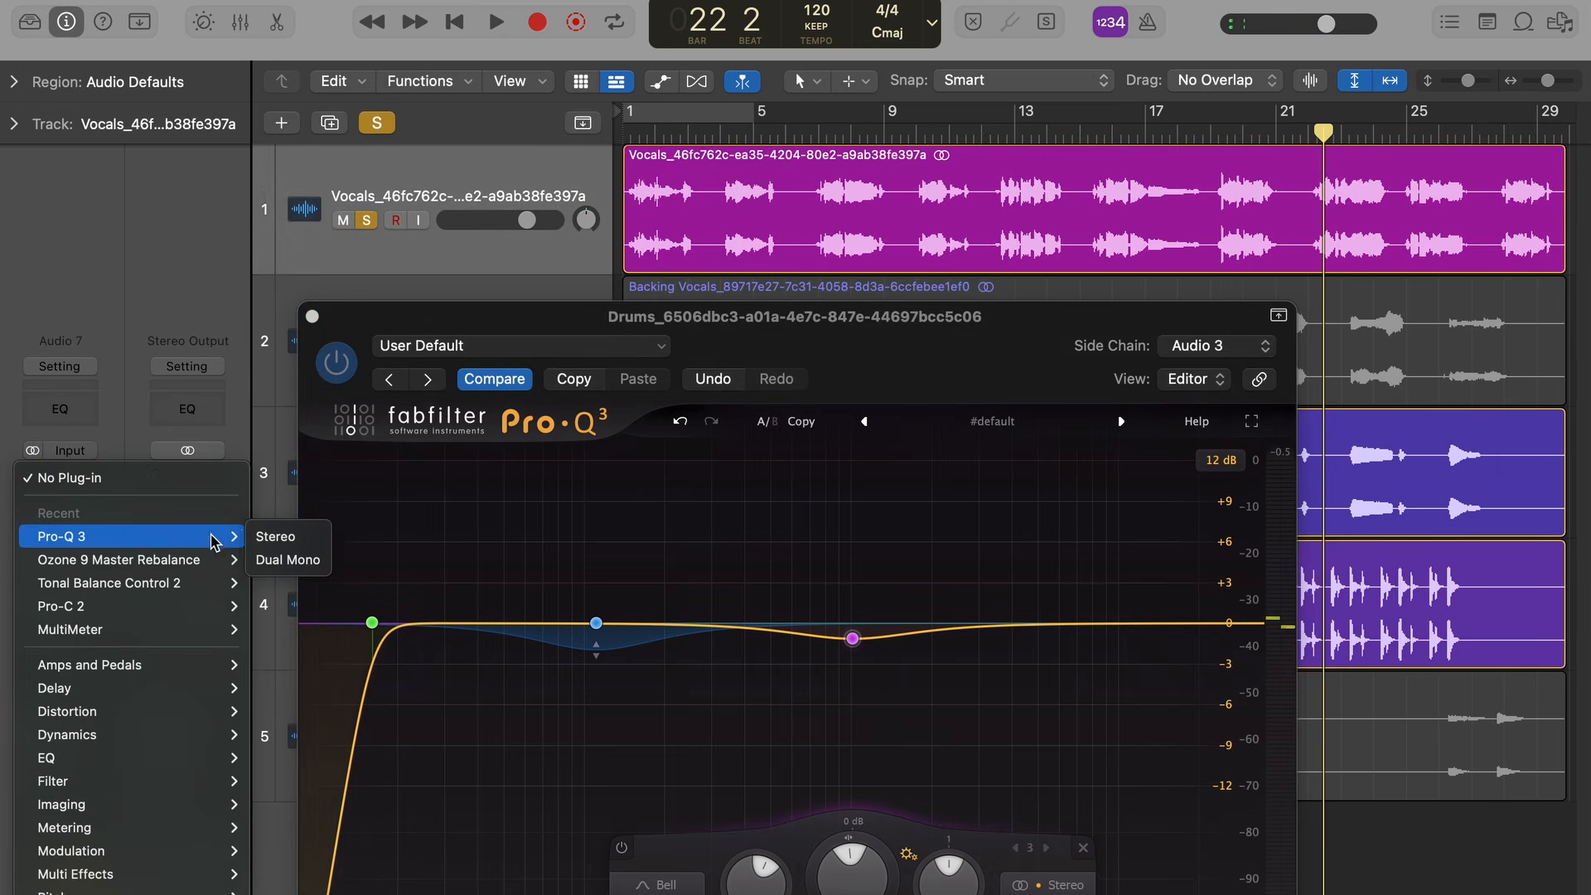
pyautogui.click(319, 536)
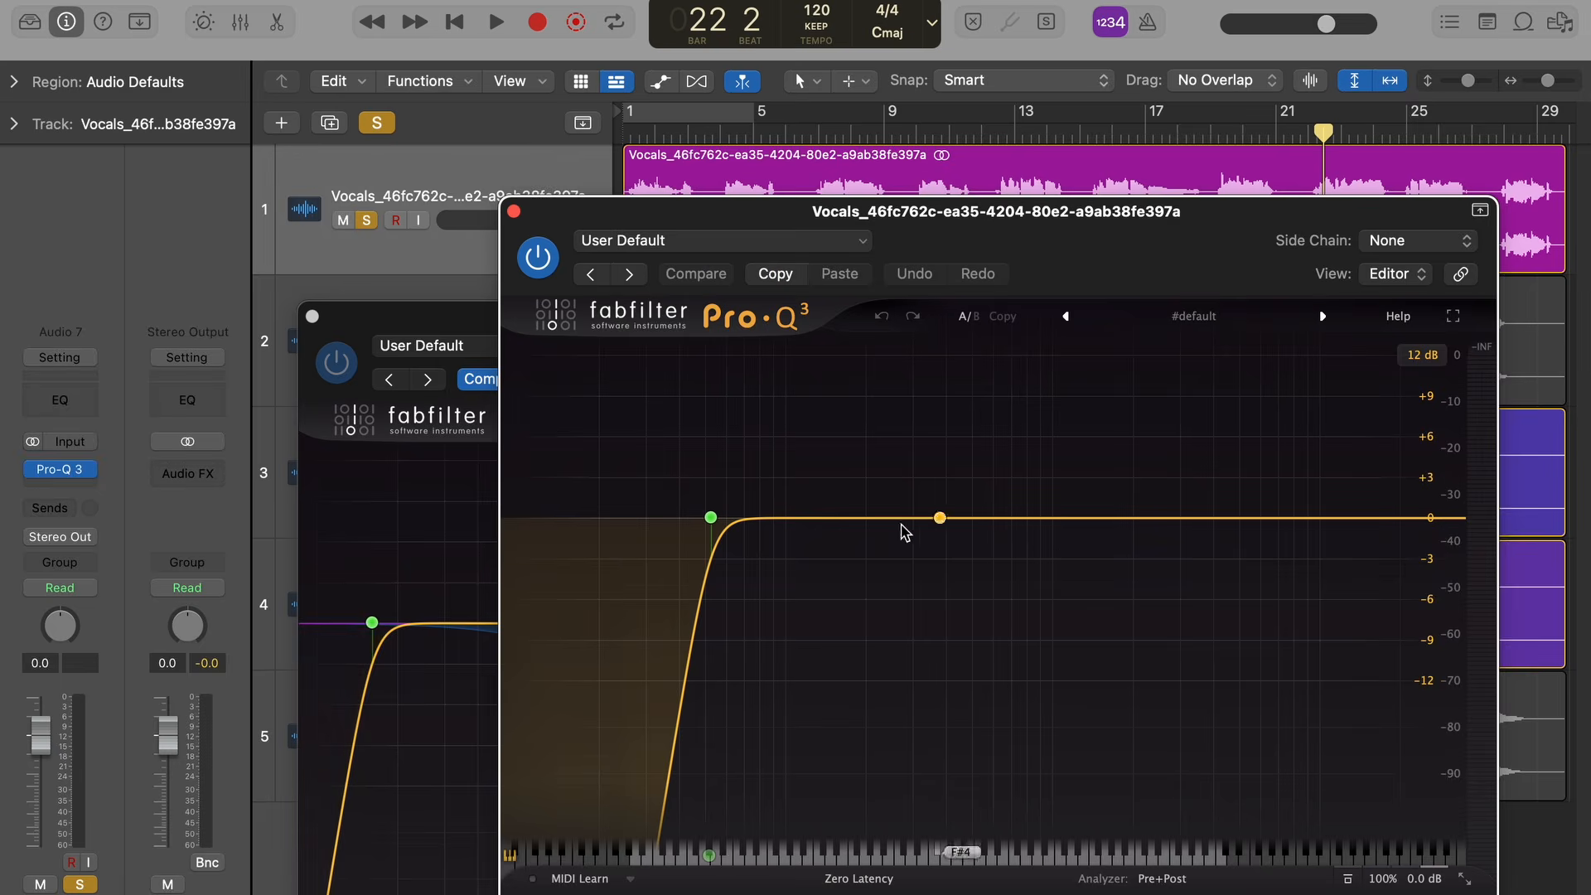
# Add a bell band boosting about 1.7 dB near 1.7 kHz in the Vocals EQ, auditioning it in isolation during playback.
pyautogui.moveTo(711, 517)
pyautogui.click(1125, 495)
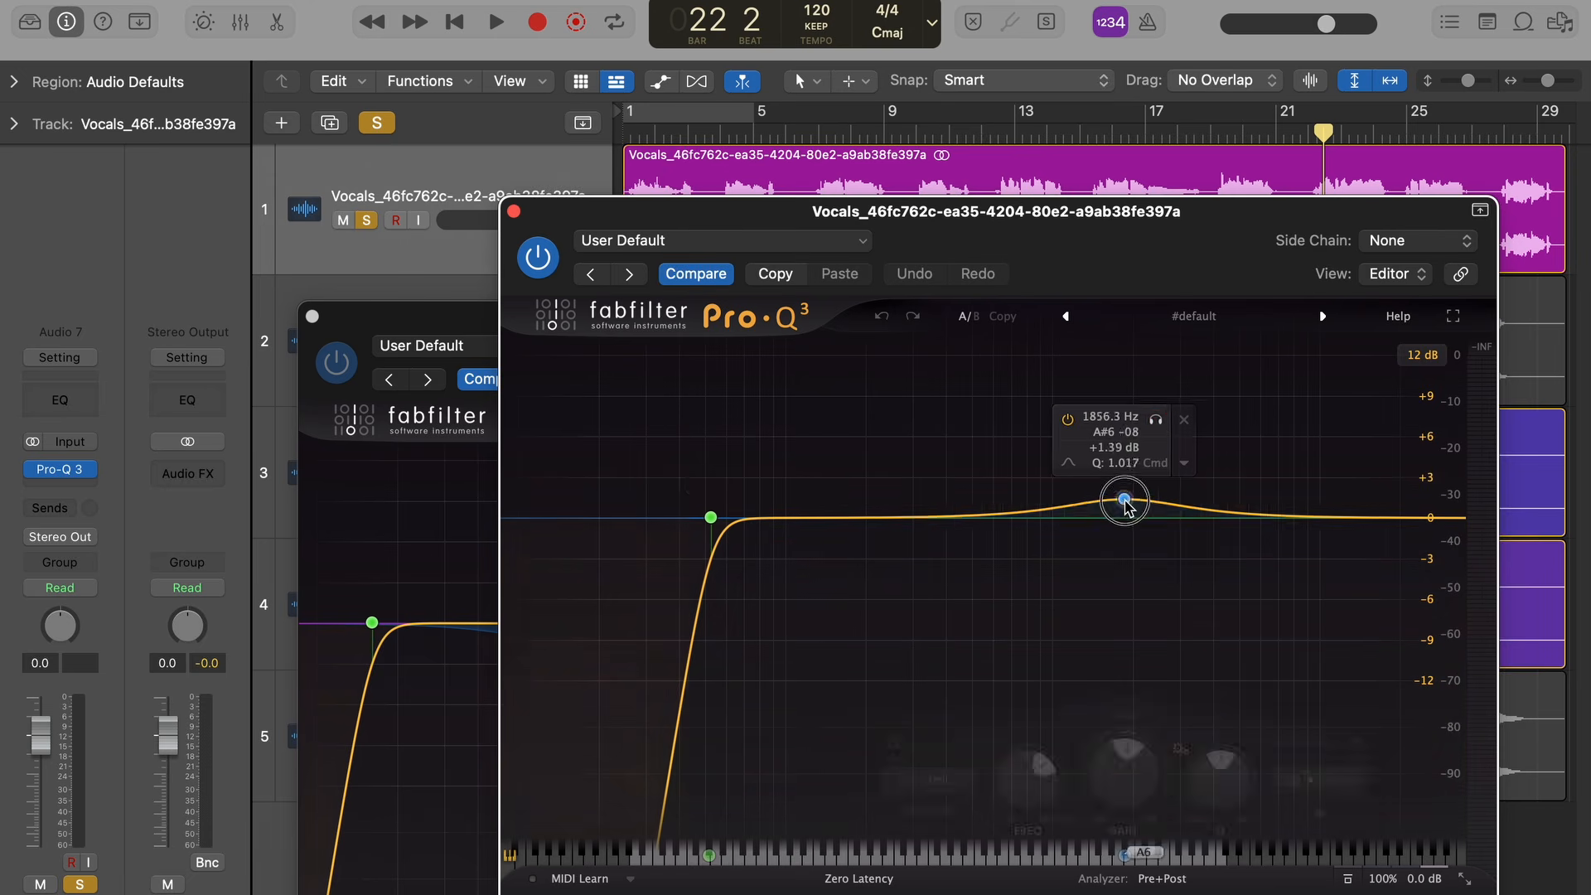
pyautogui.press('space')
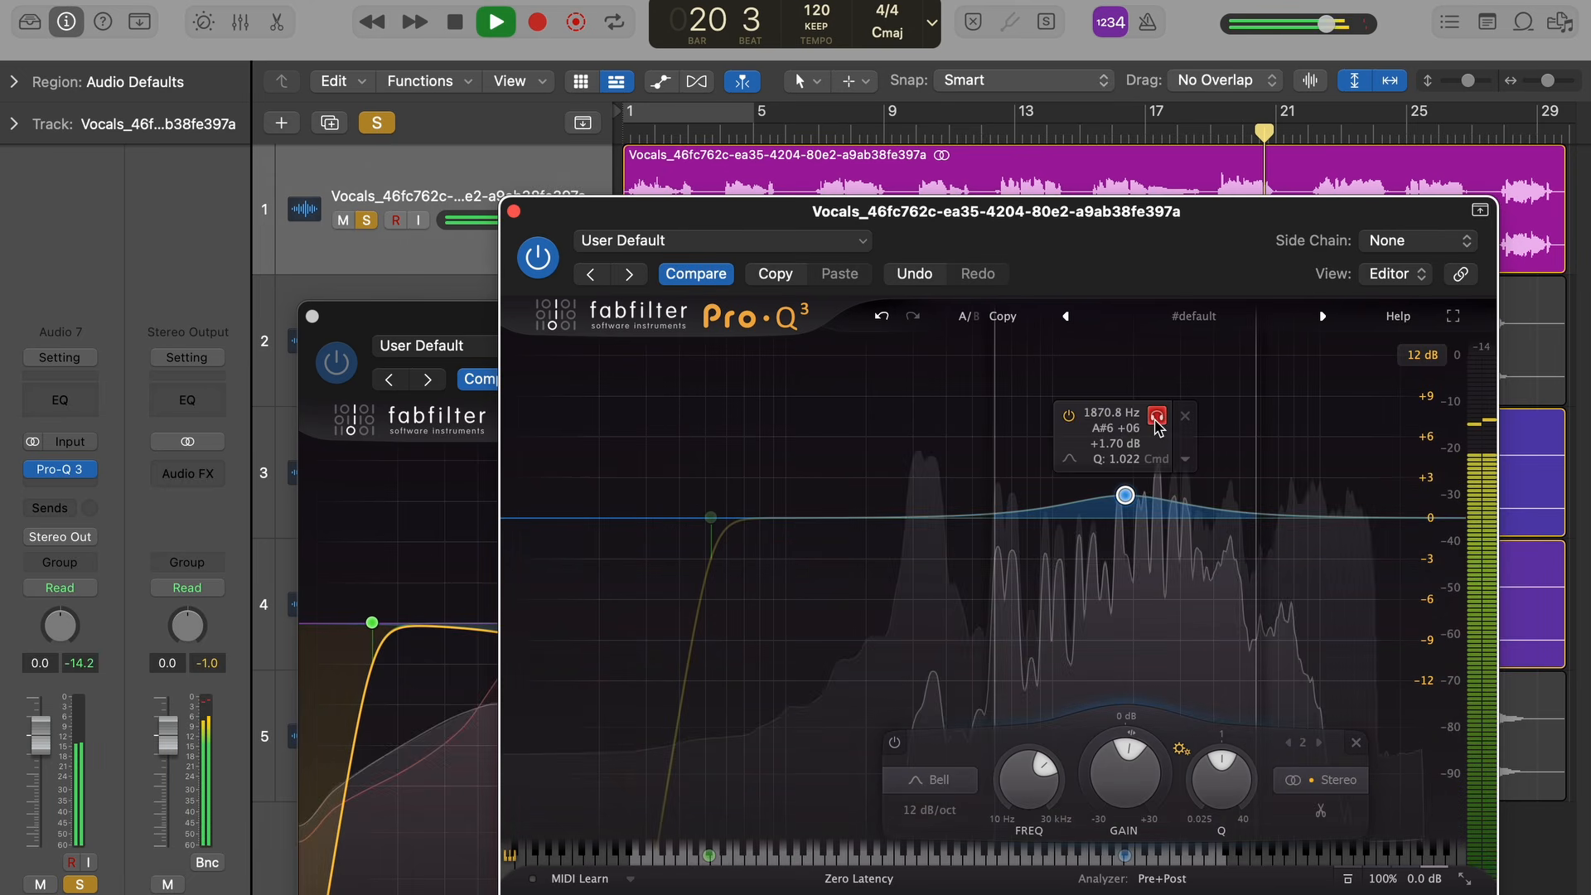
pyautogui.moveTo(1156, 422); pyautogui.dragTo(1142, 423)
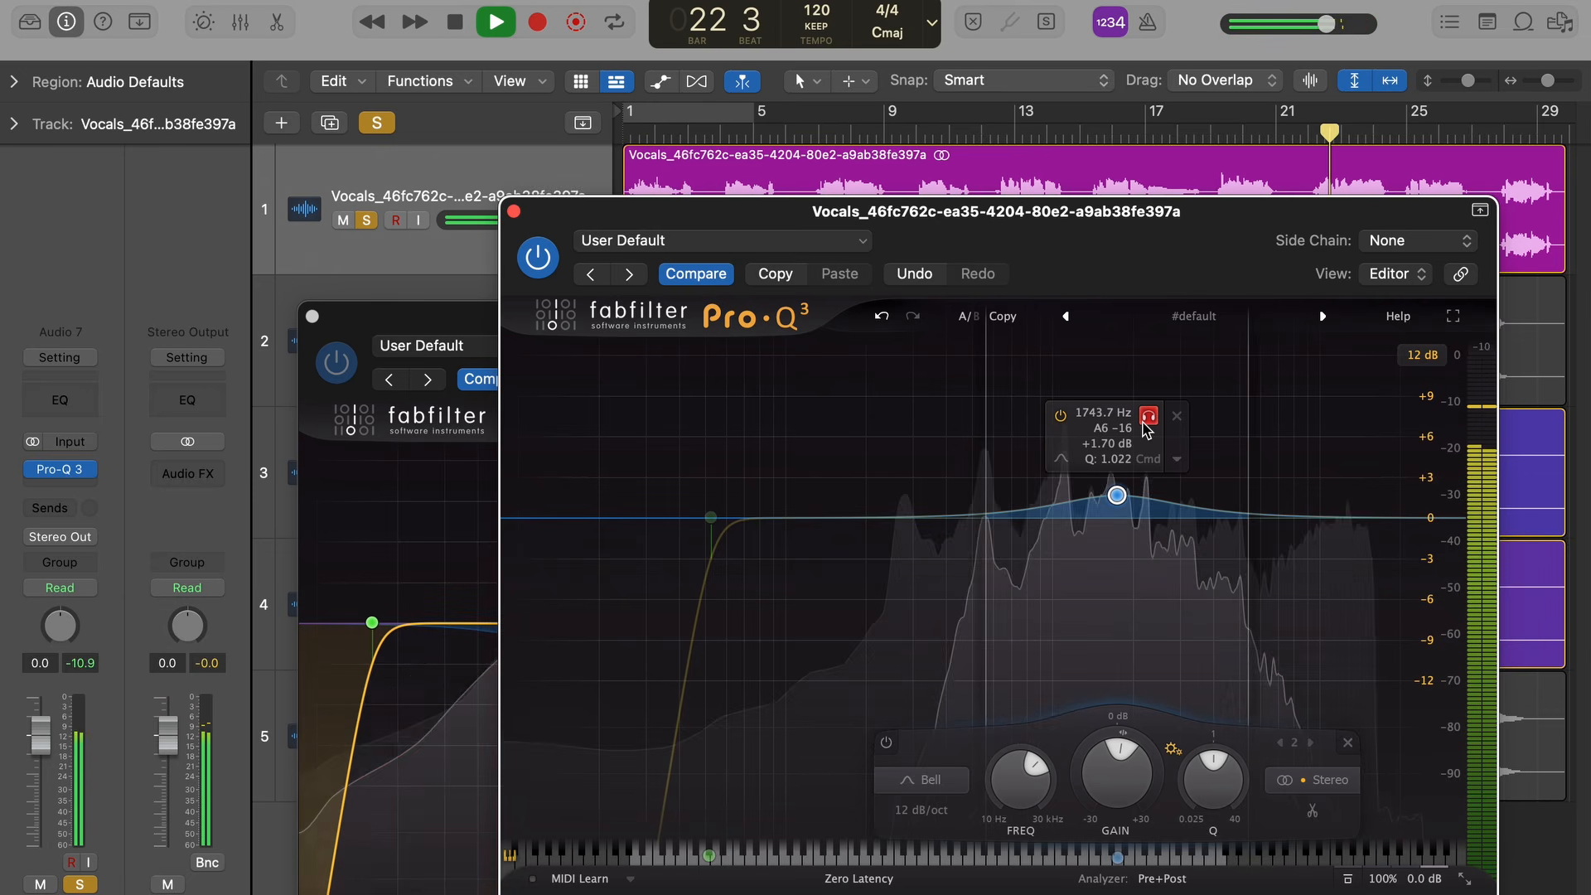
pyautogui.moveTo(1145, 426); pyautogui.dragTo(1135, 423)
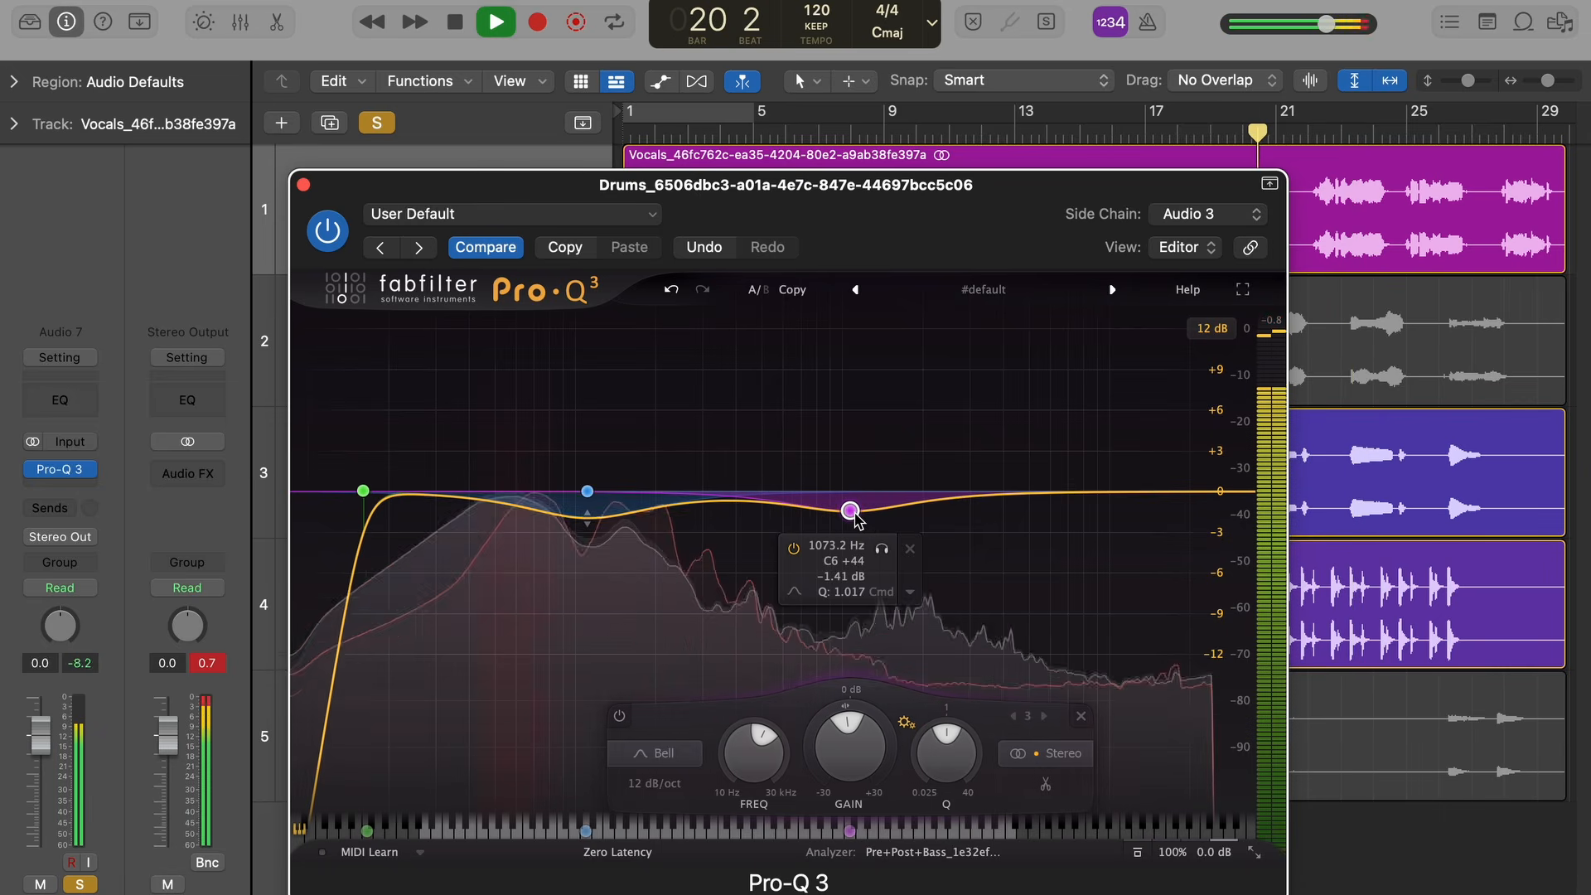
# Shift the Drums EQ's midrange bell cut to about 1111 Hz at -1.38 dB and check the dynamic low band.
pyautogui.moveTo(855, 512); pyautogui.dragTo(859, 511)
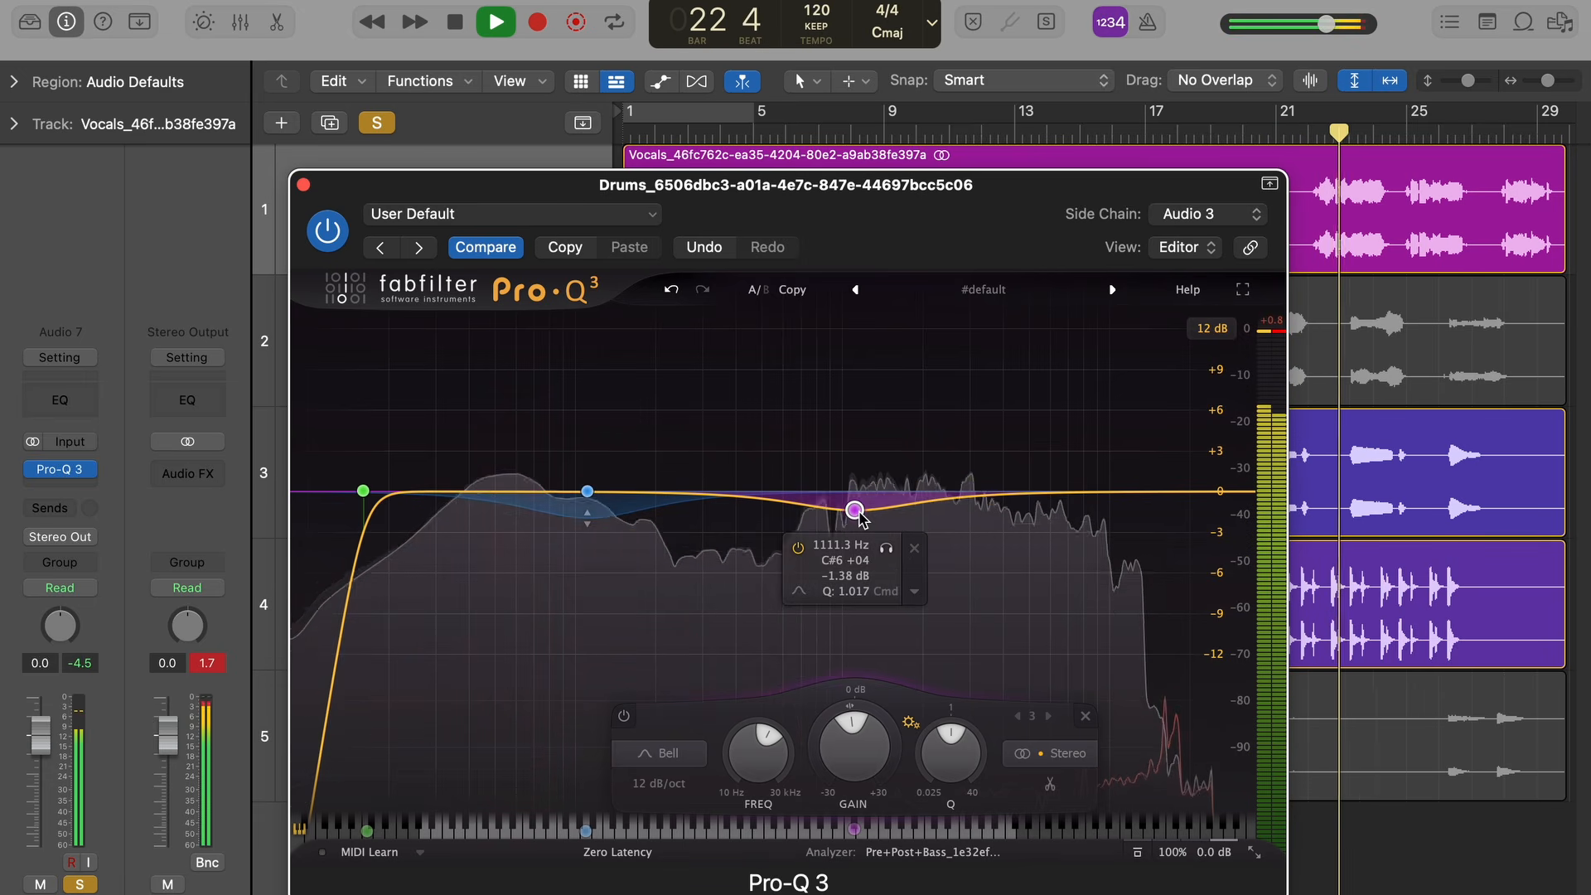
pyautogui.click(586, 491)
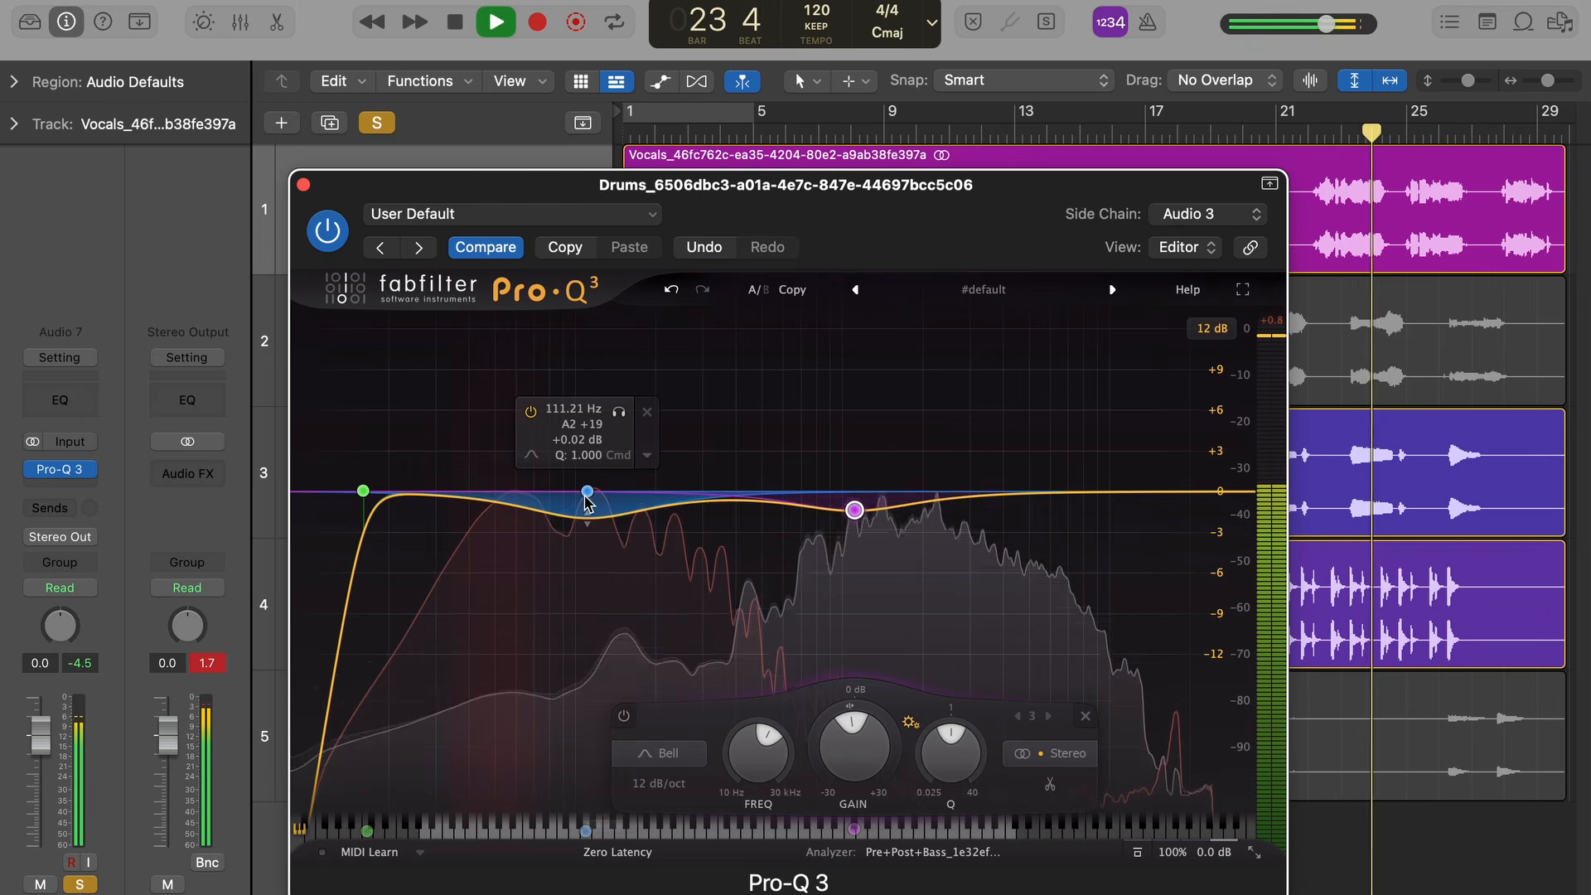
pyautogui.moveTo(731, 726); pyautogui.dragTo(718, 648)
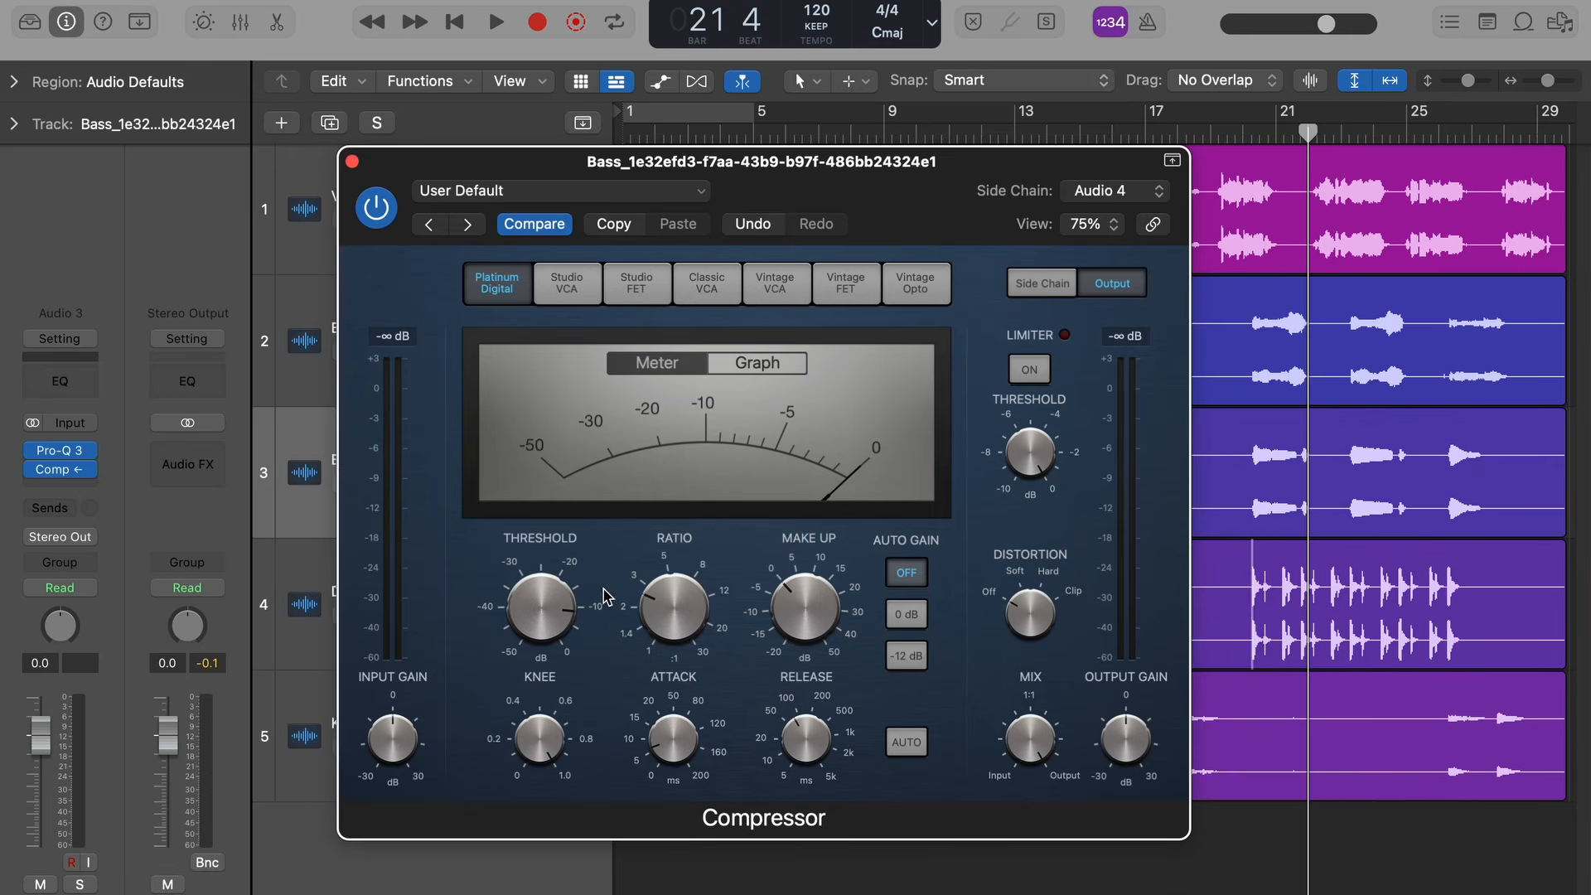
# Solo the Bass track and lower its Compressor threshold to -14 dB during playback.
pyautogui.press('s')
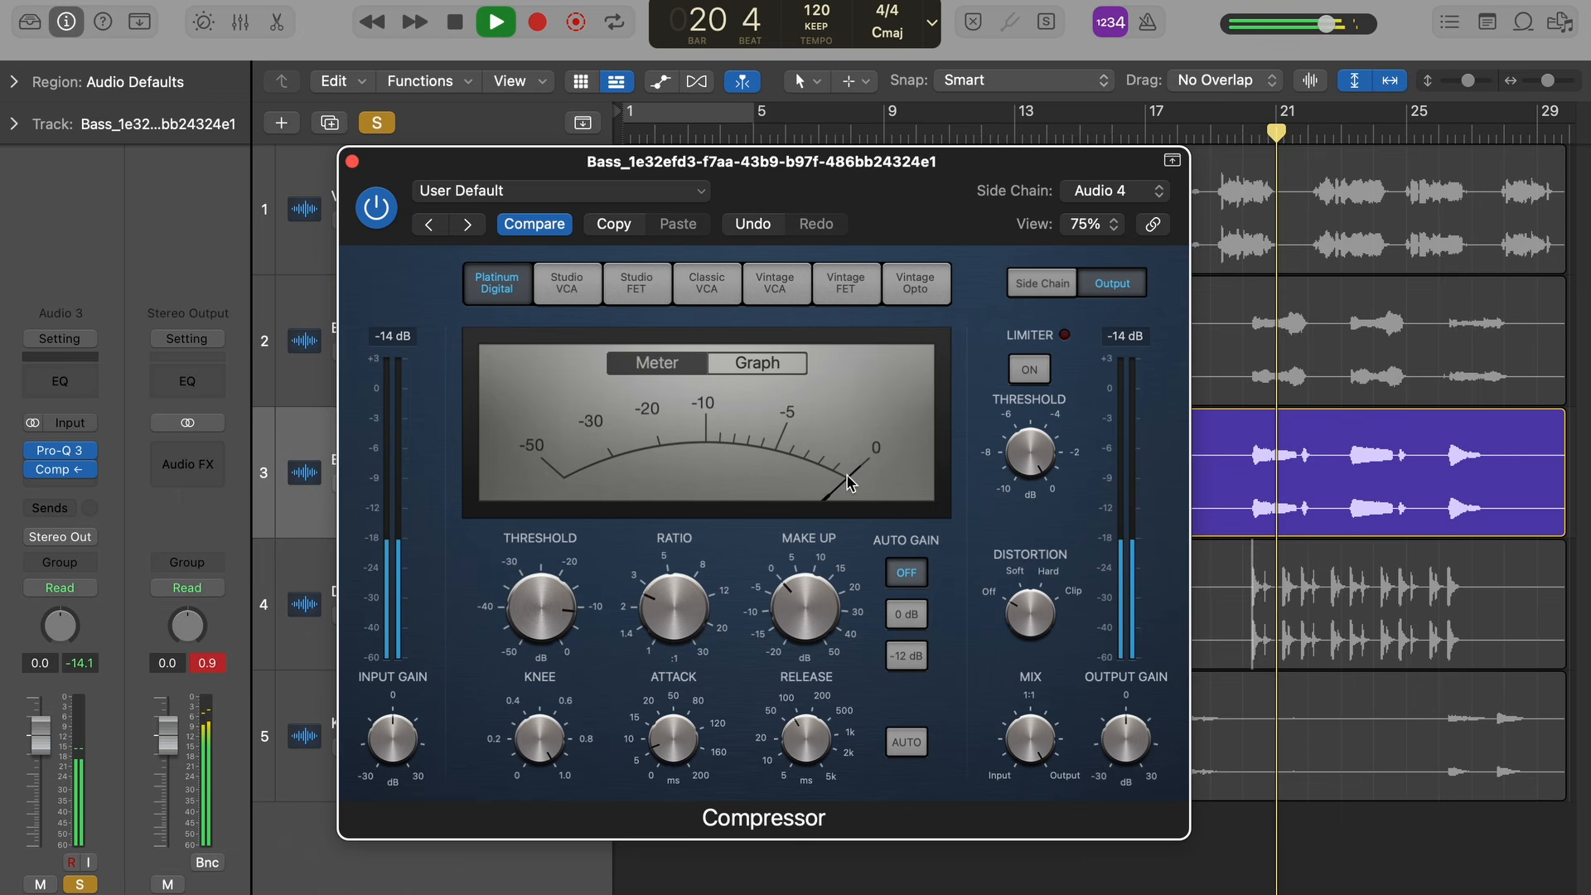
pyautogui.moveTo(539, 609)
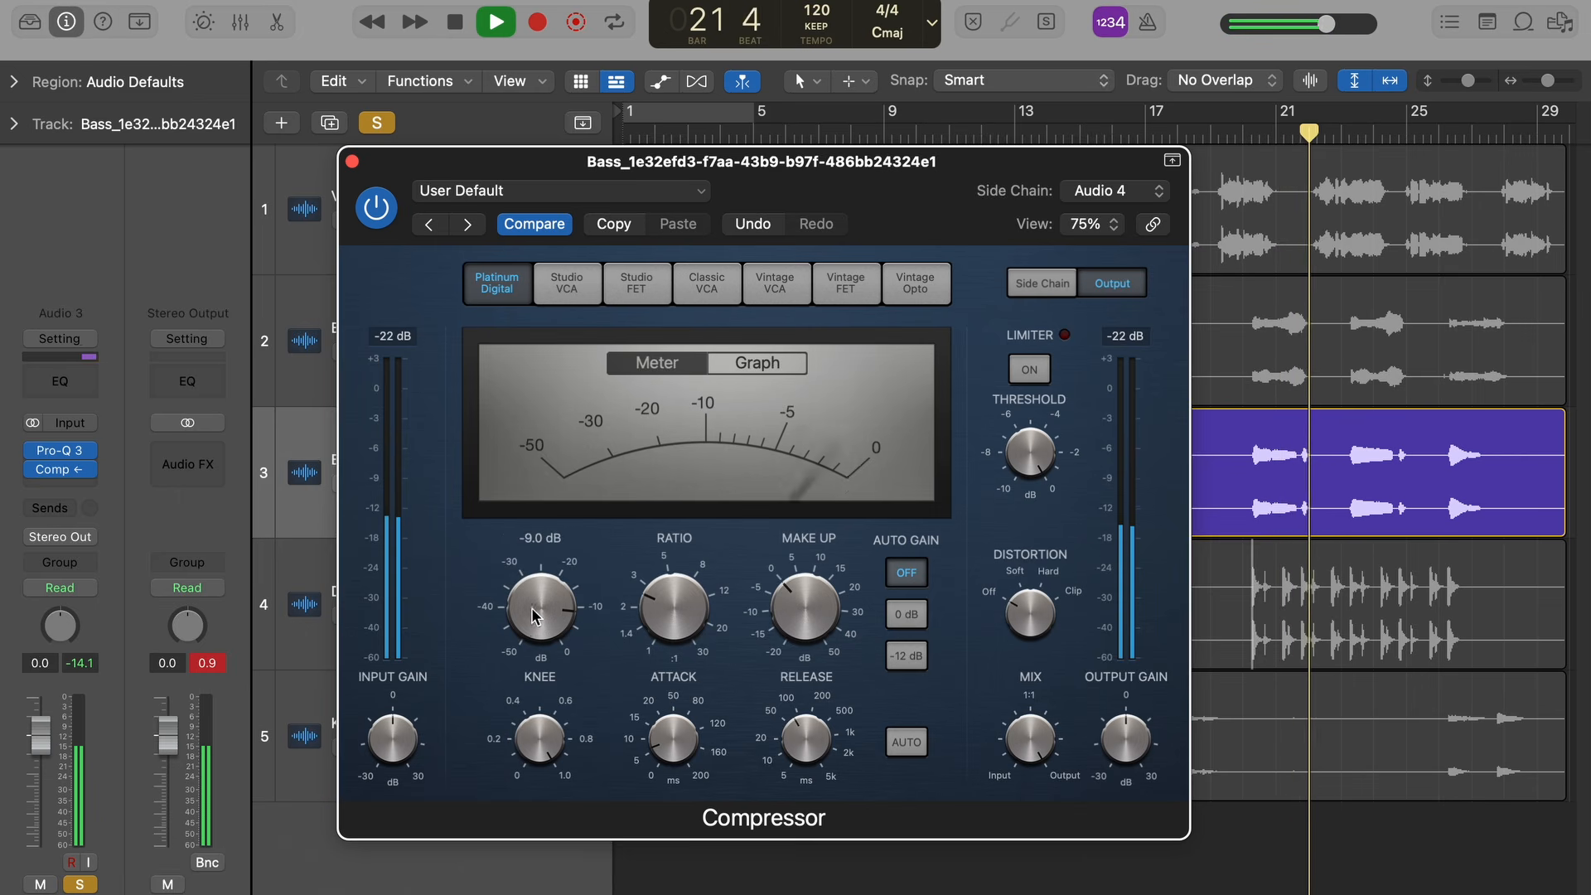
pyautogui.moveTo(544, 620); pyautogui.dragTo(543, 634)
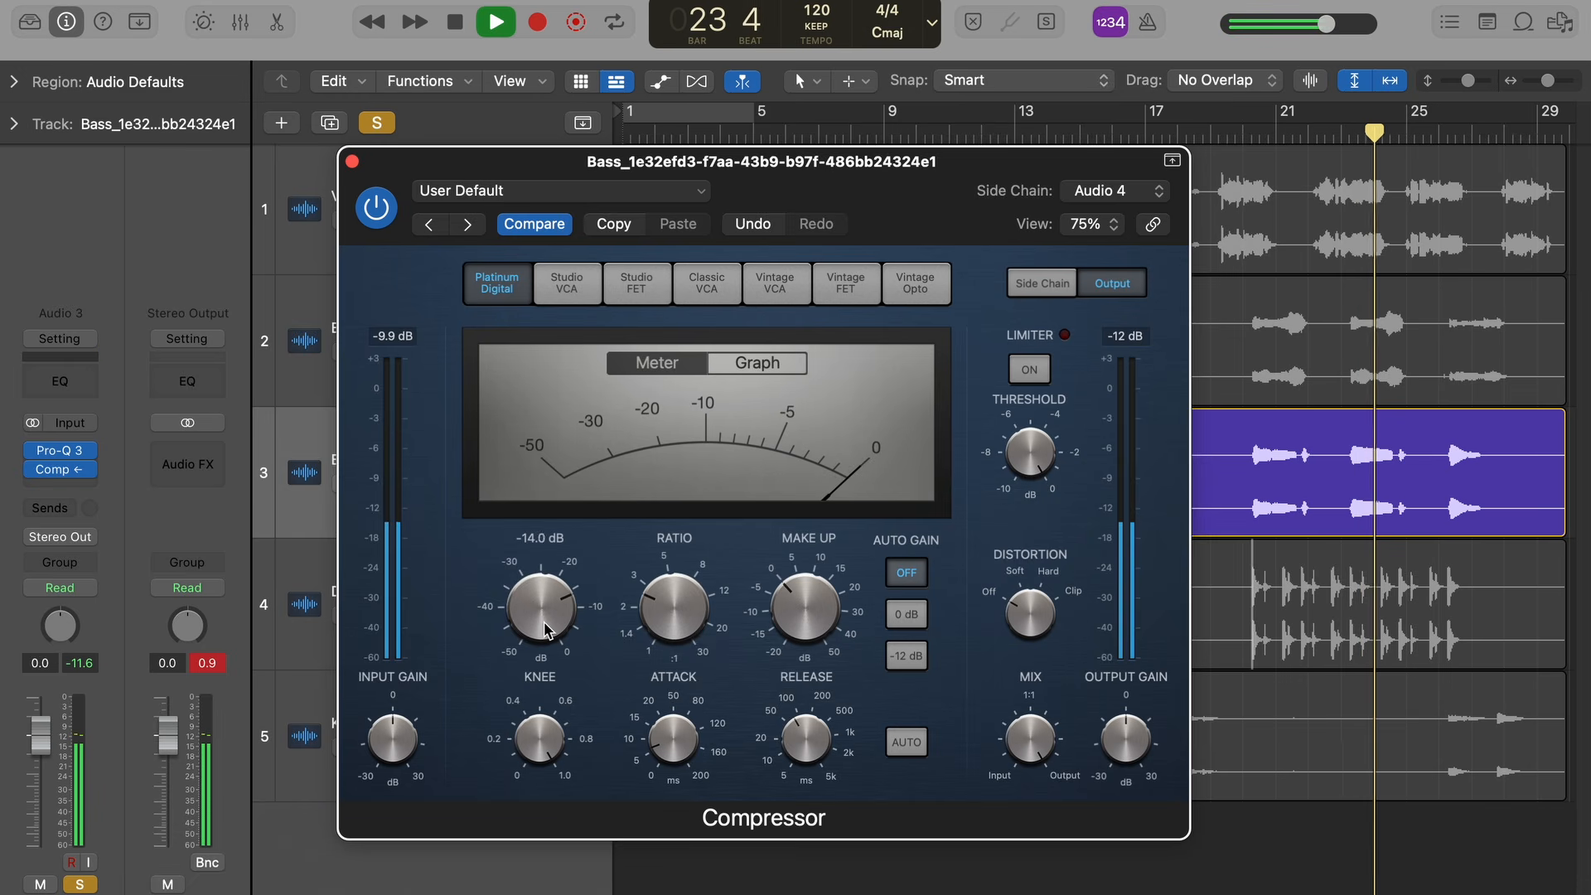
# Bypass the Bass compressor and play the bass from about bar 23 to compare the uncompressed sound.
pyautogui.click(1356, 476)
pyautogui.click(383, 212)
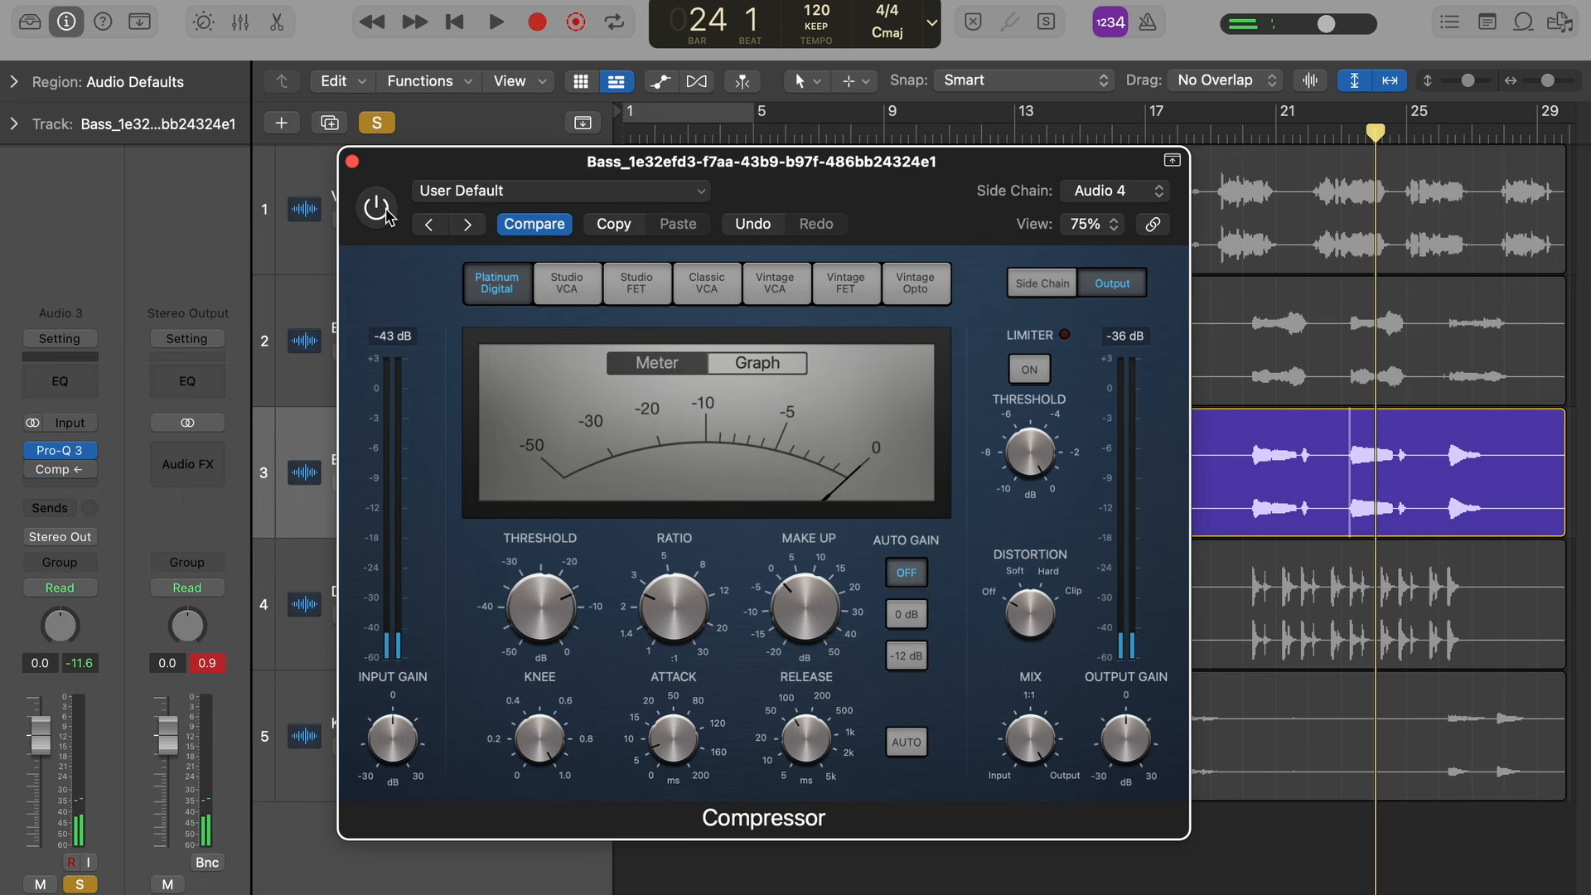
pyautogui.press('space')
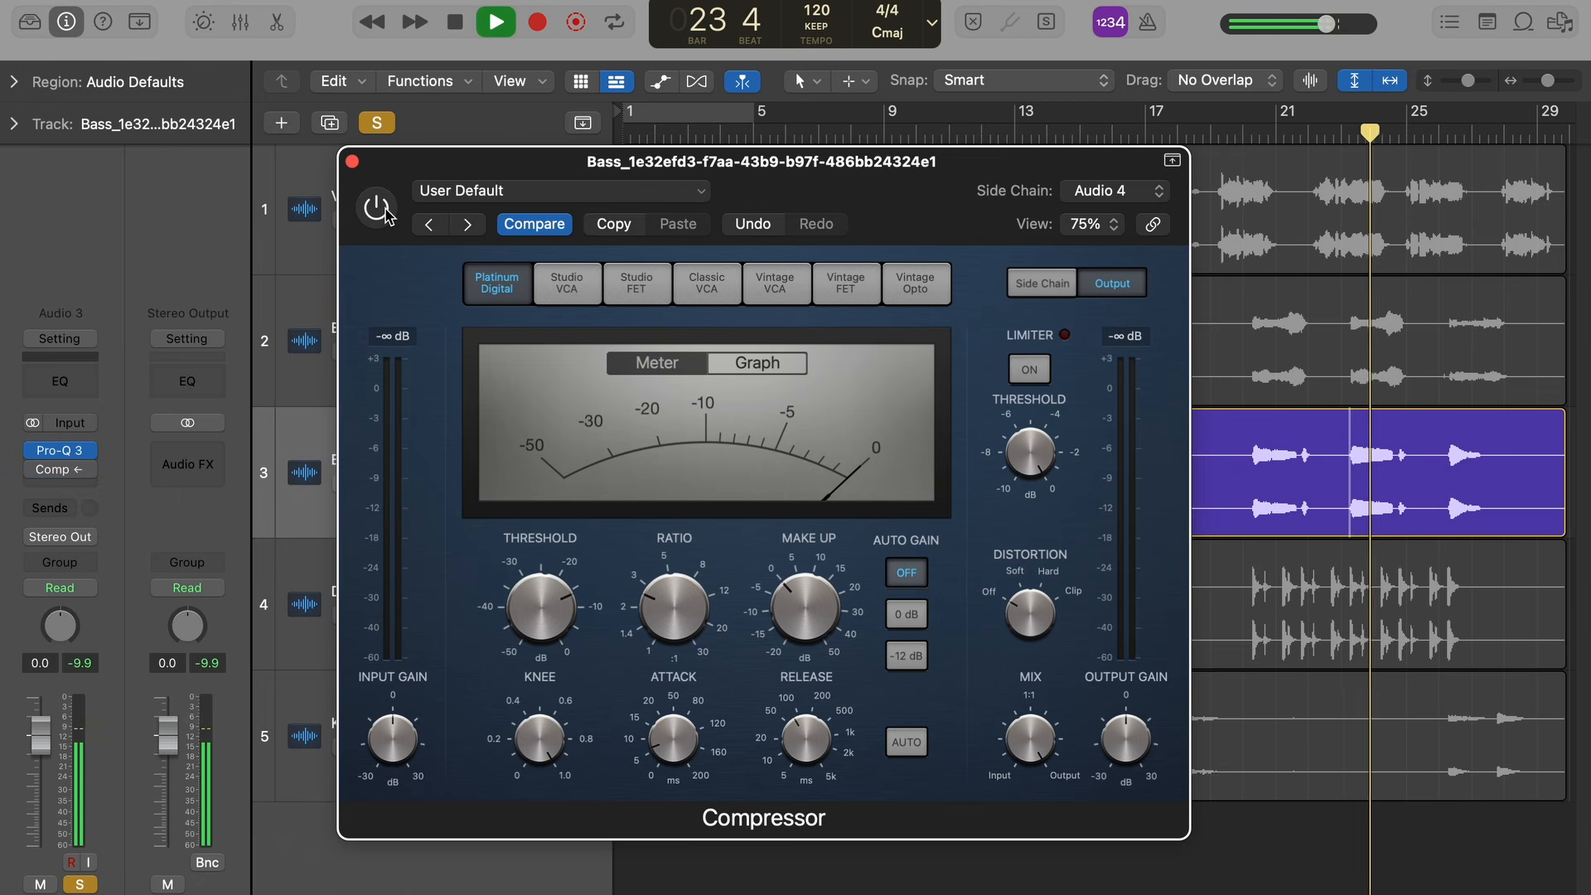
pyautogui.press('space')
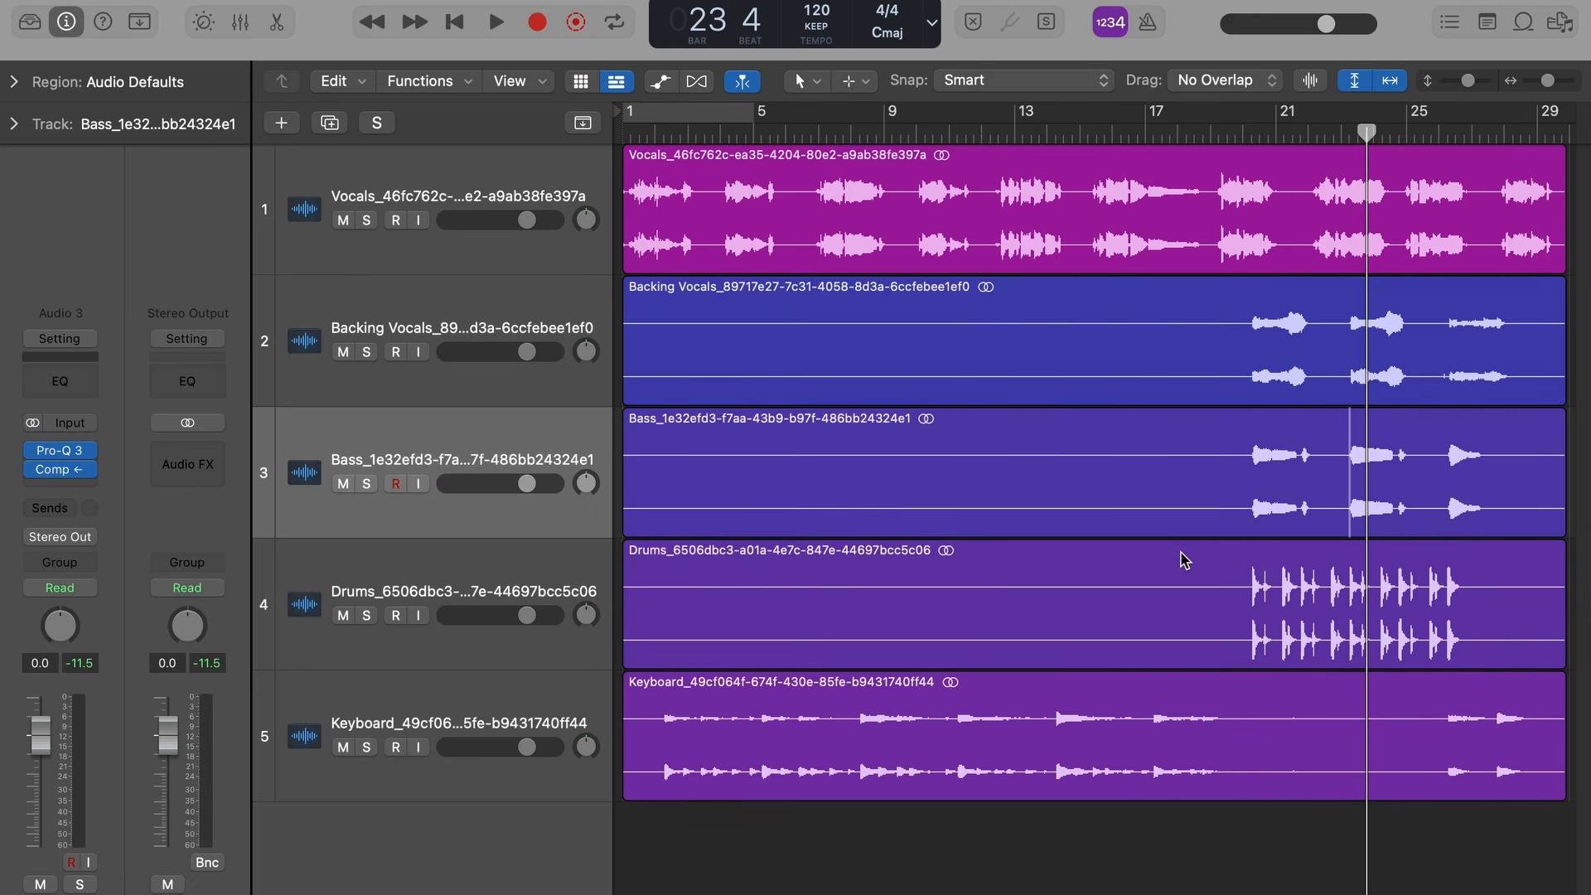
# Lower the low-cut frequency in the Keyboard EQ and set an 18 dB/oct high cut at about 3022 Hz.
pyautogui.press('space')
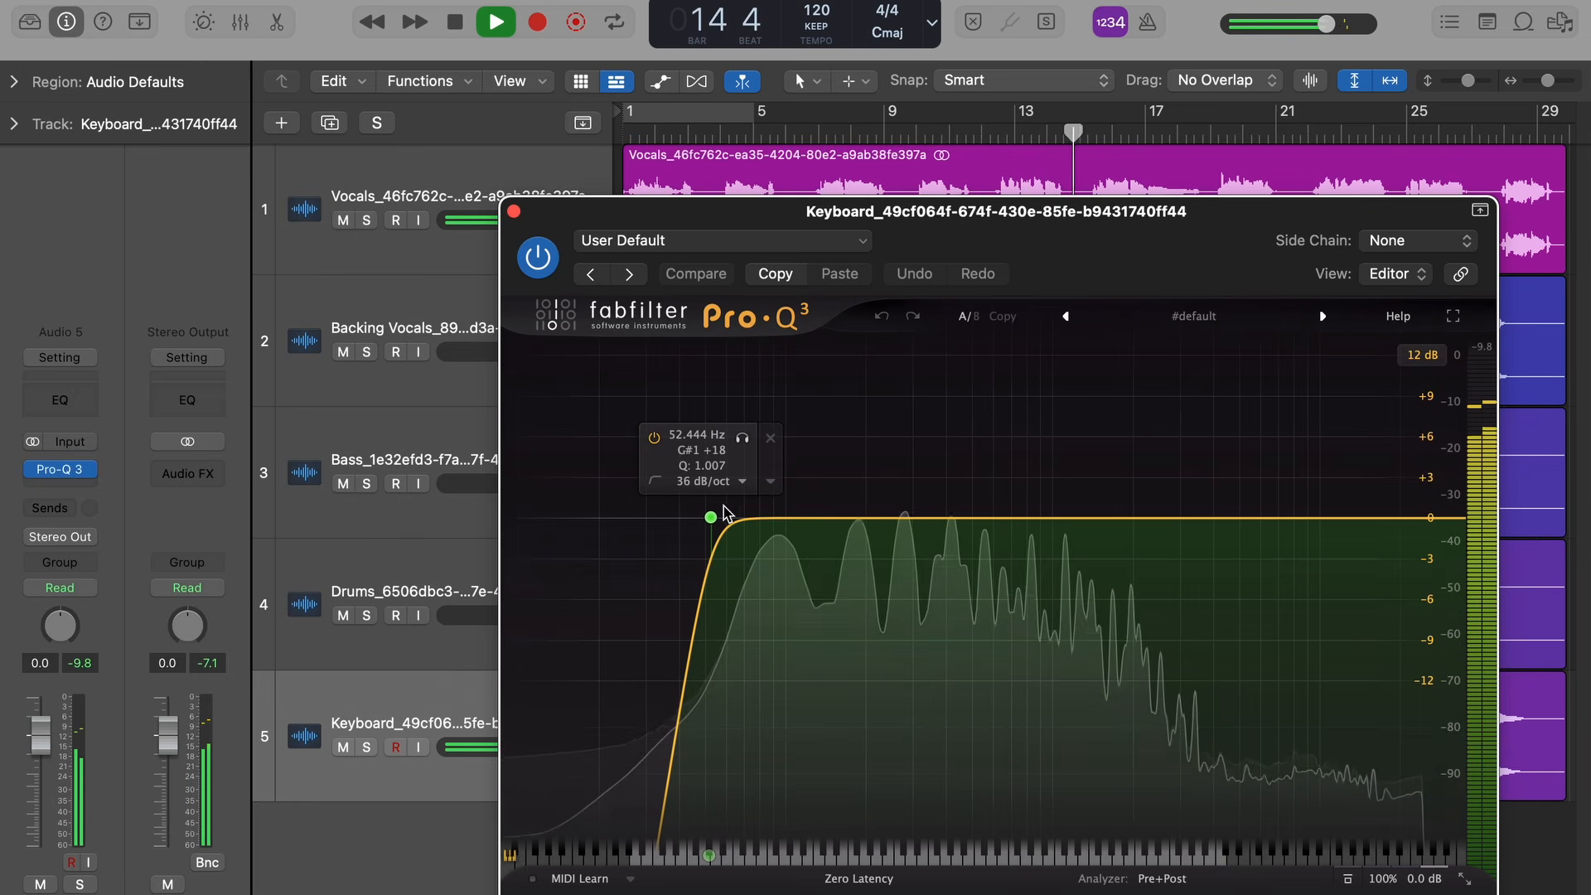
pyautogui.moveTo(724, 508); pyautogui.dragTo(665, 515)
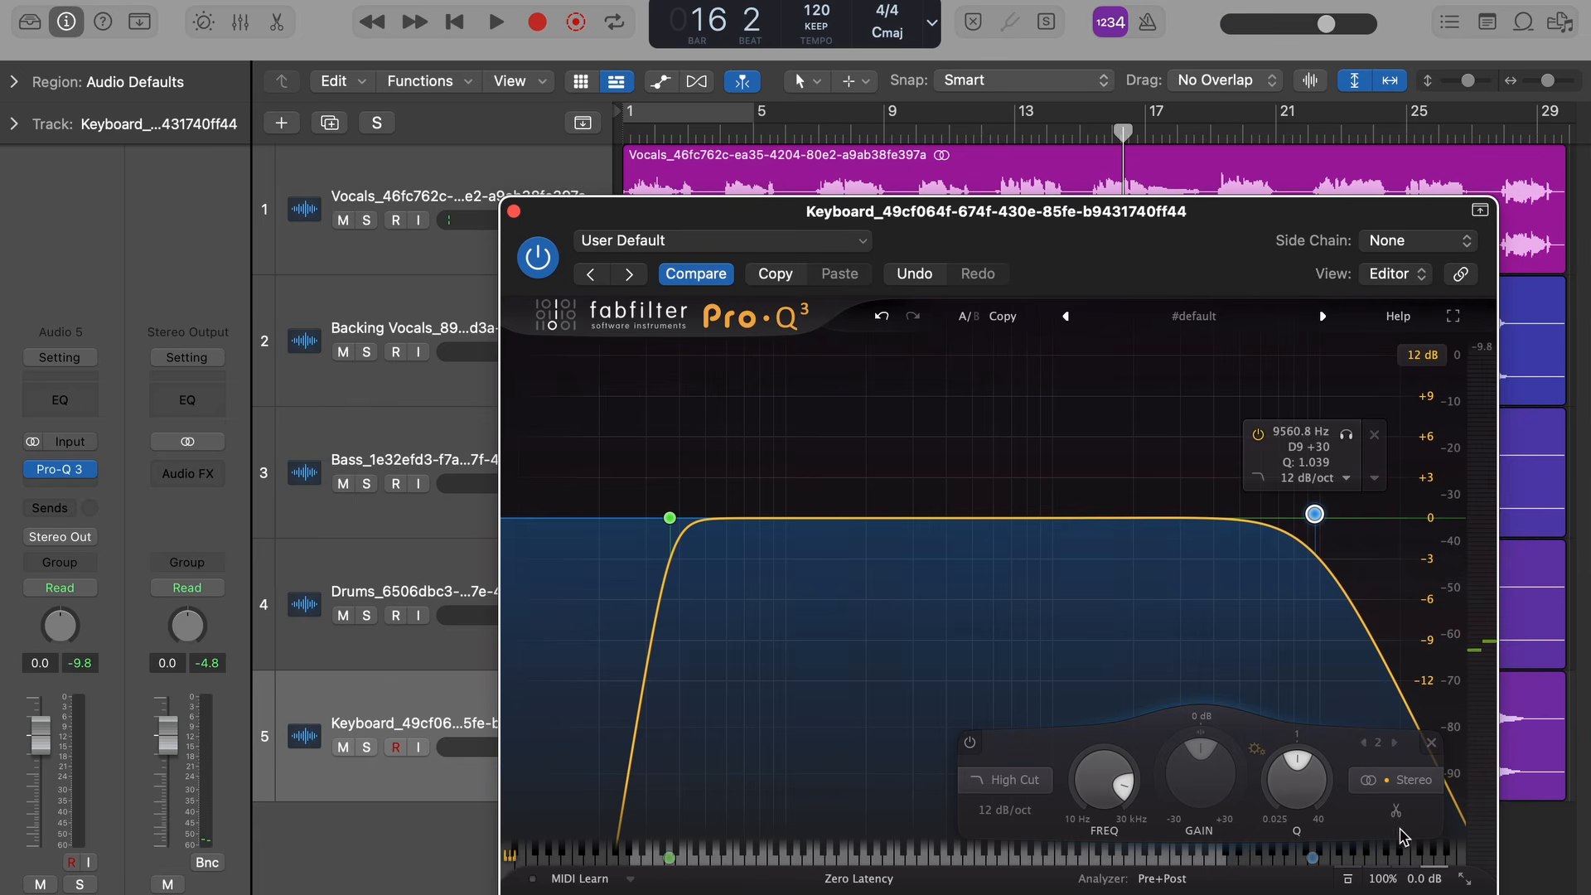
pyautogui.click(1016, 814)
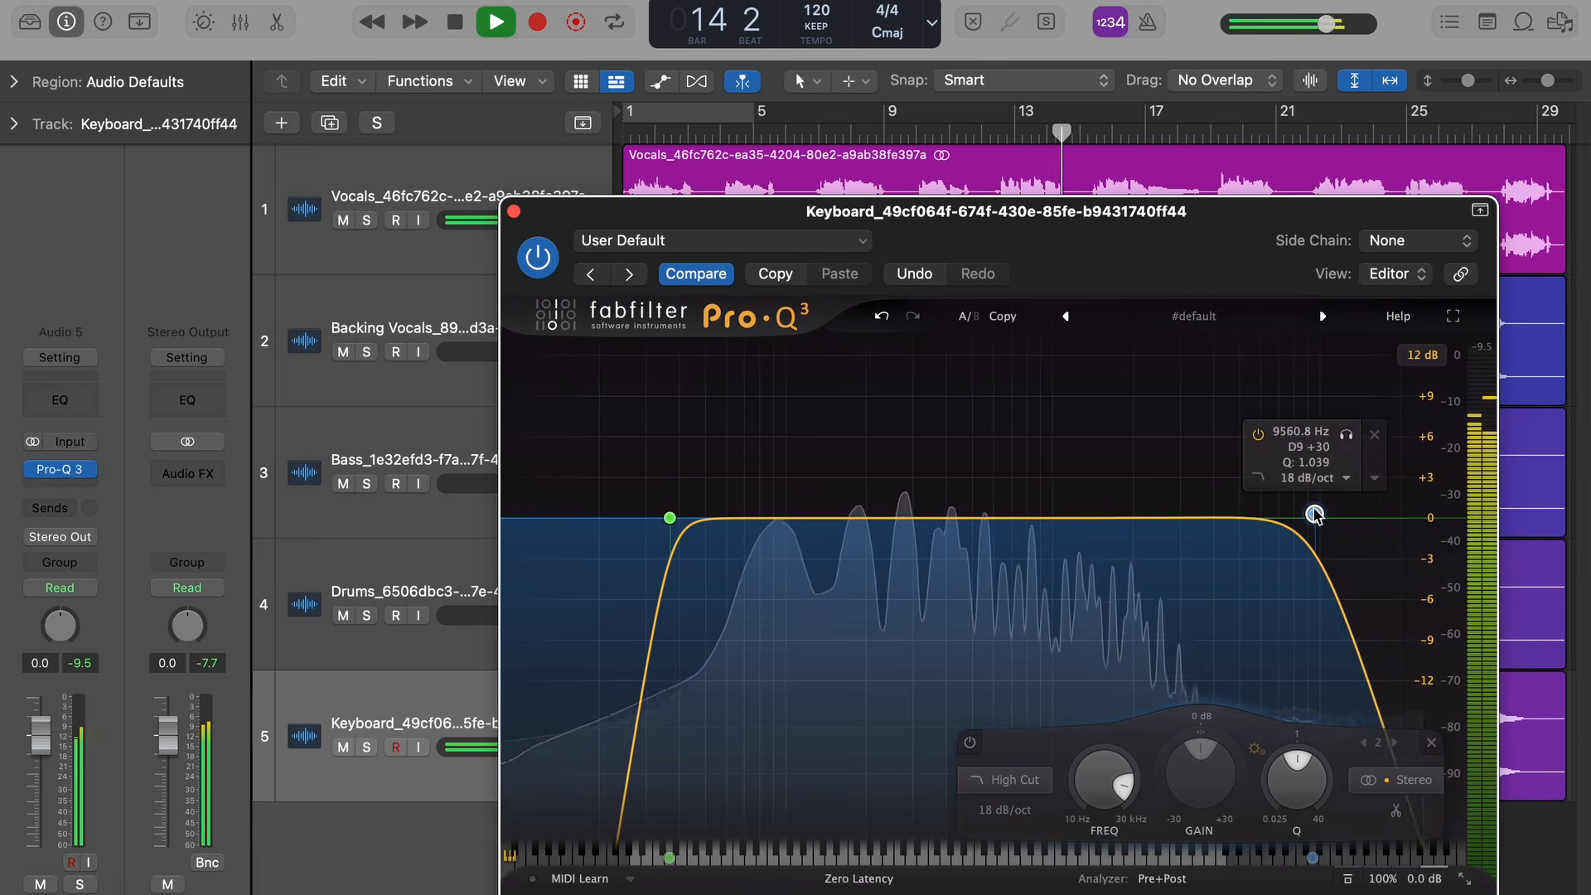
pyautogui.moveTo(1315, 514); pyautogui.dragTo(1199, 515)
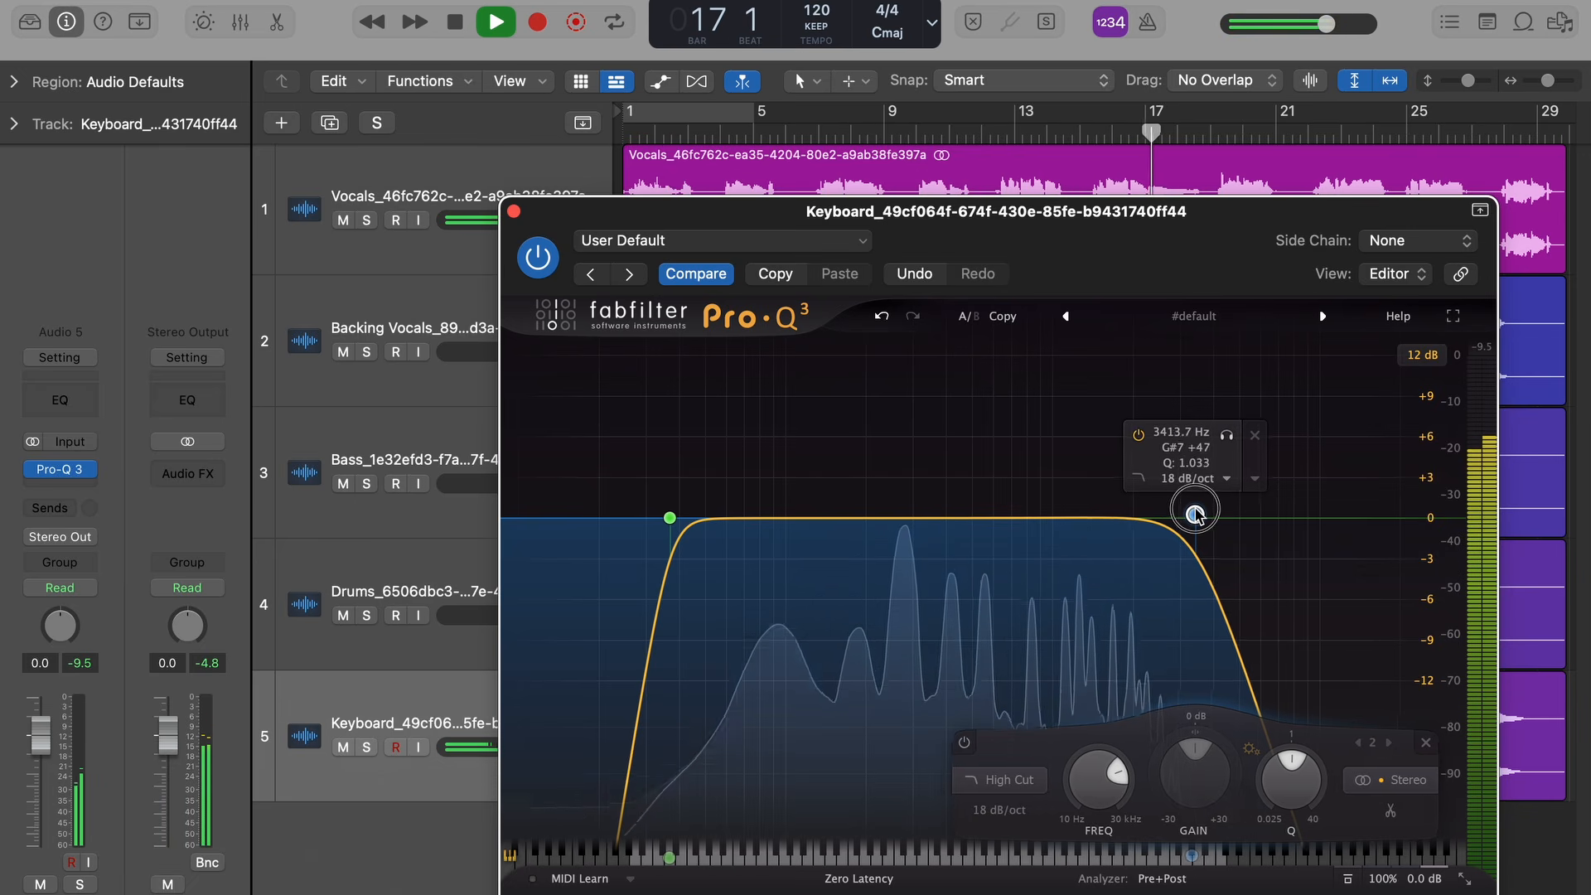
pyautogui.moveTo(1198, 514)
pyautogui.mouseDown()
pyautogui.moveTo(1130, 519)
pyautogui.moveTo(1181, 511)
pyautogui.mouseUp()
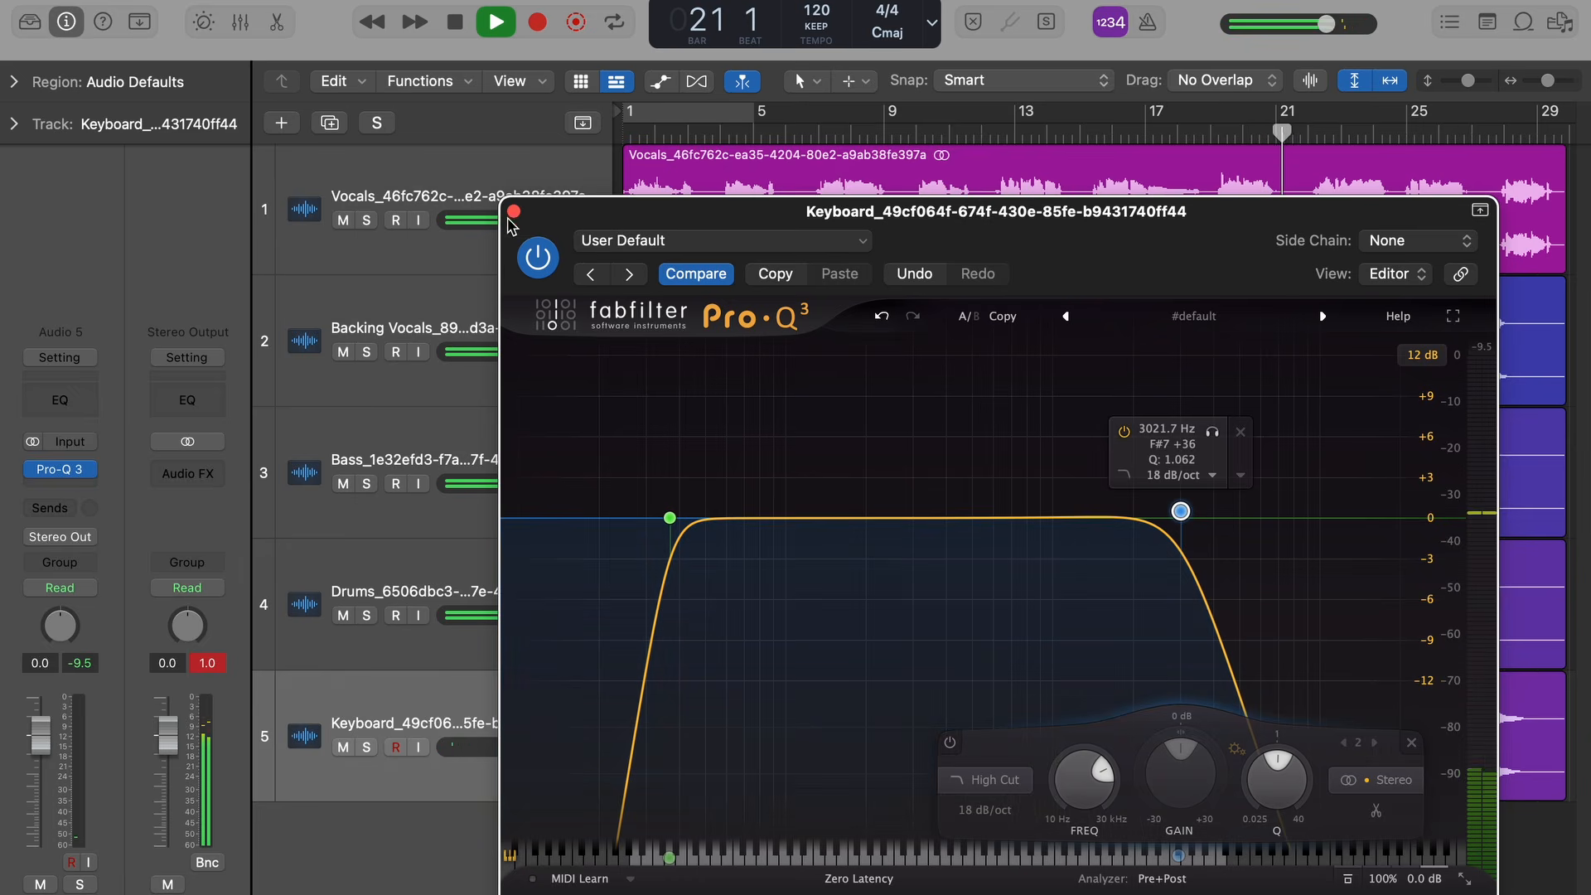
pyautogui.press('space')
pyautogui.click(514, 212)
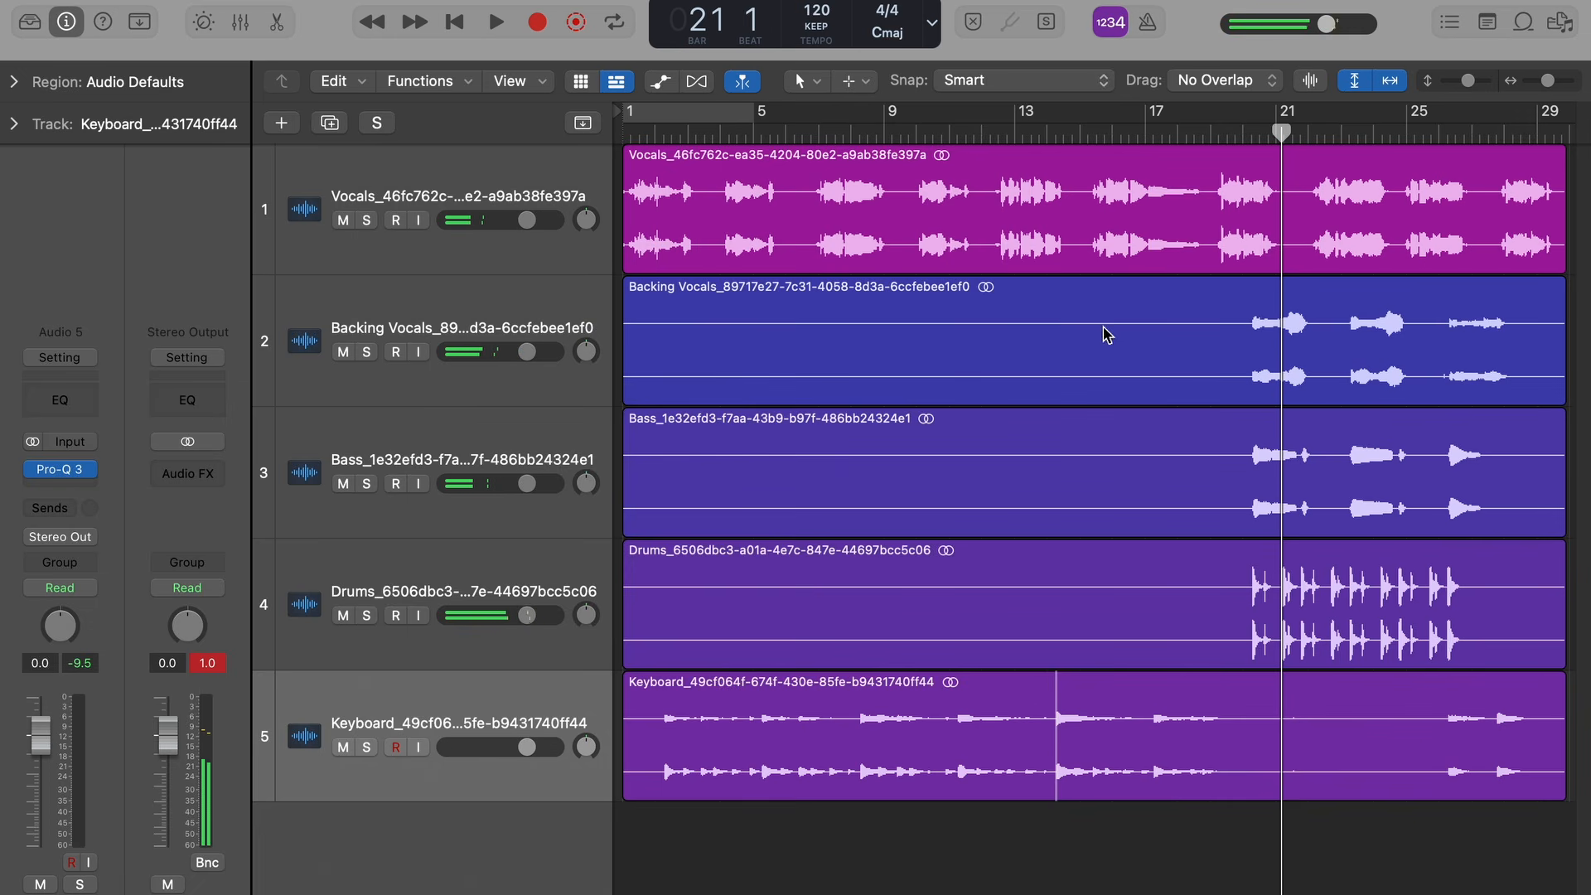
# Play back the full mix around bar 20 with the plug-ins bypassed to hear the unprocessed version.
pyautogui.click(717, 137)
pyautogui.press('space')
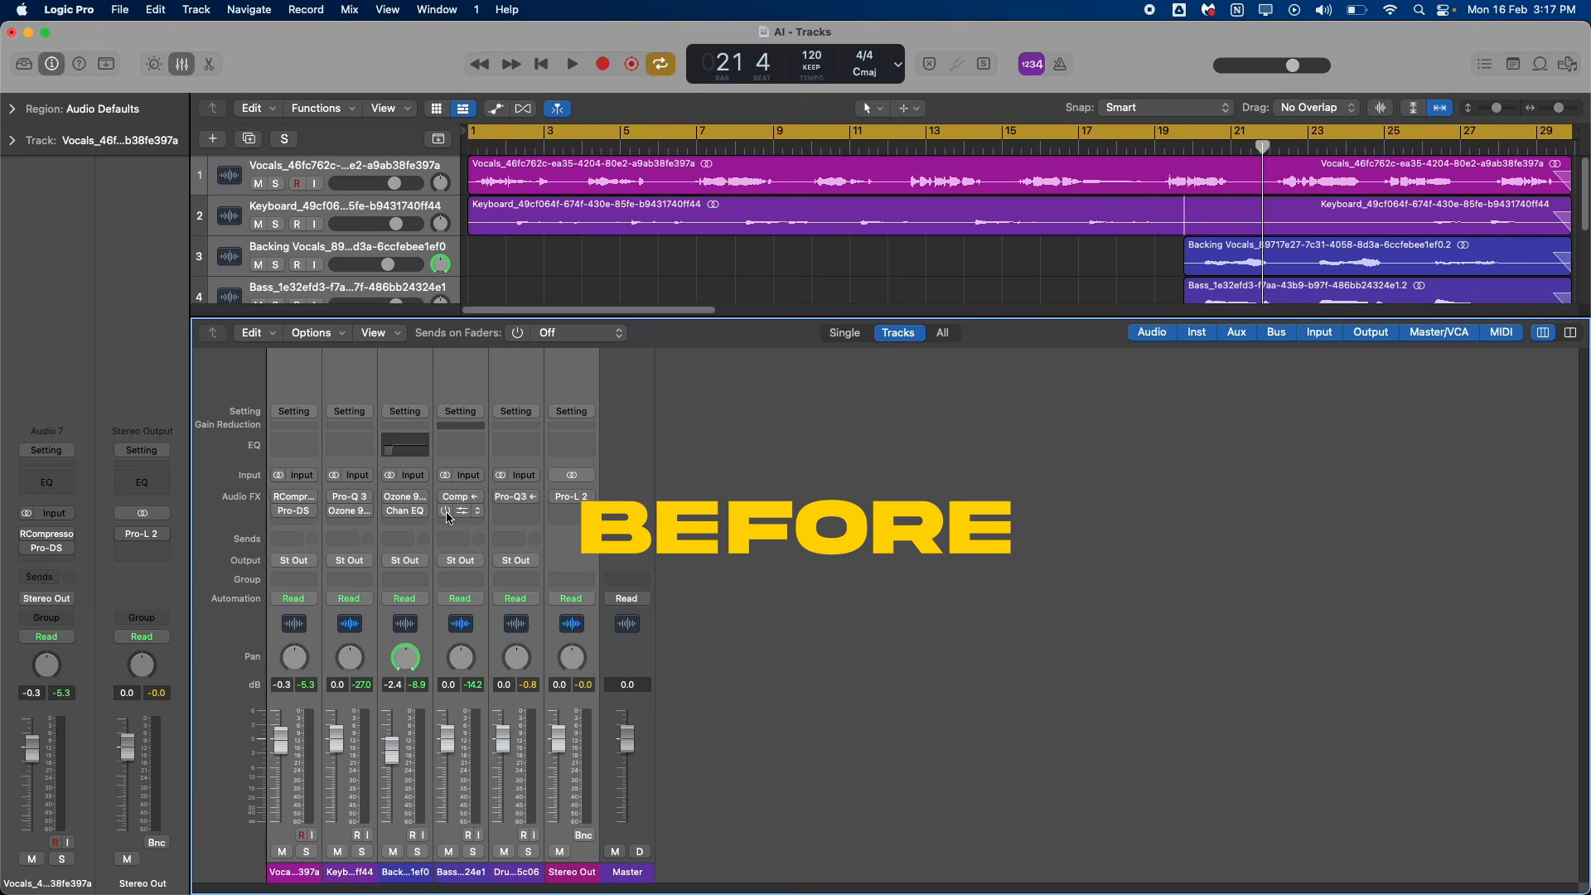
pyautogui.press('space')
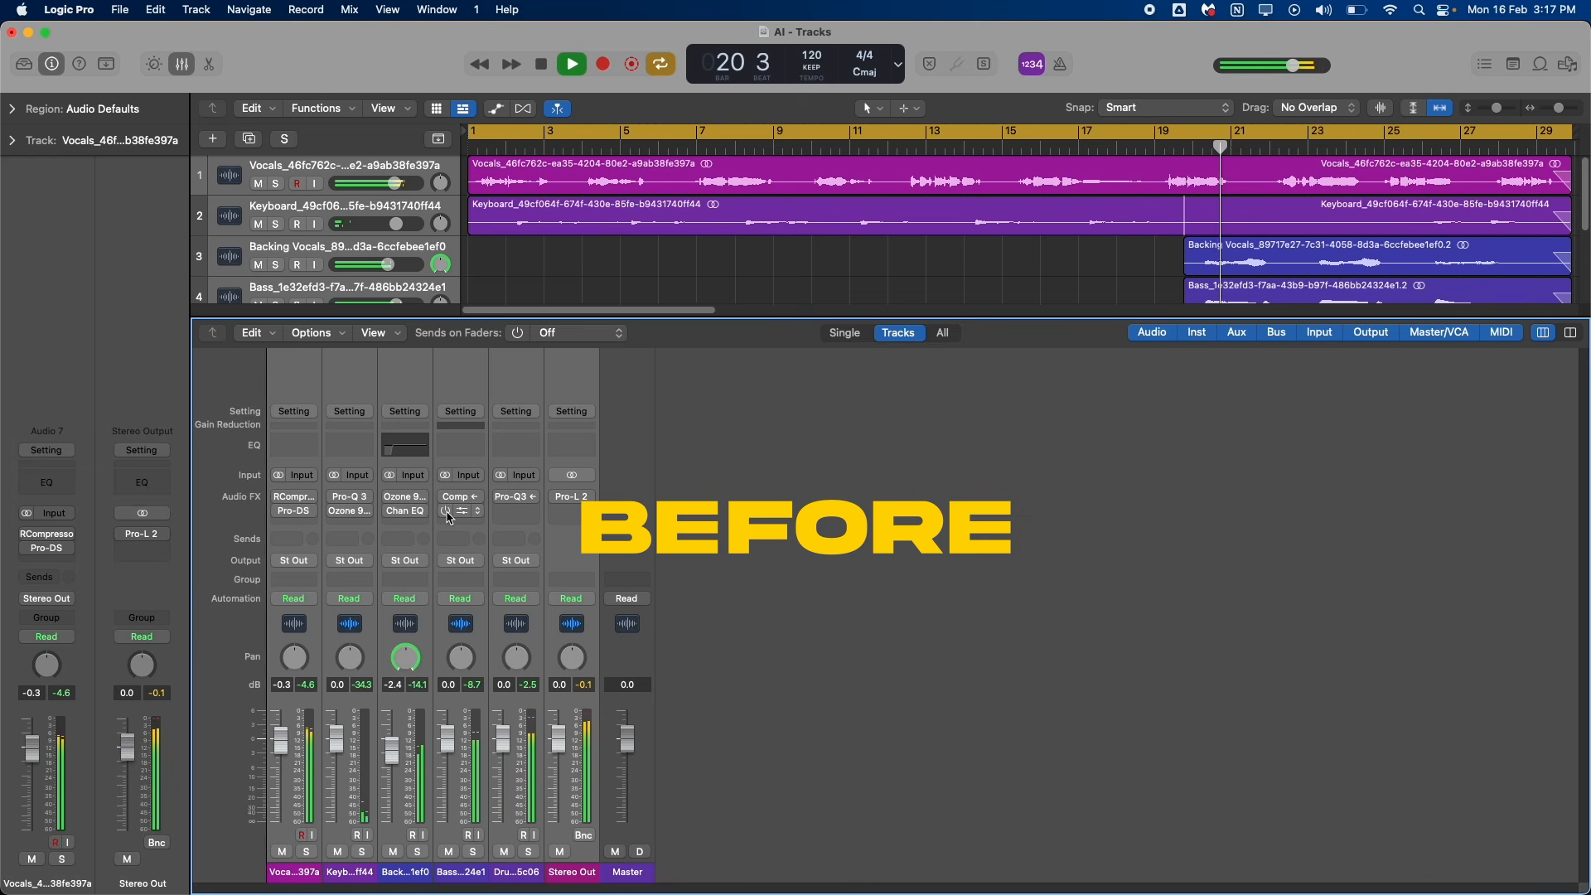